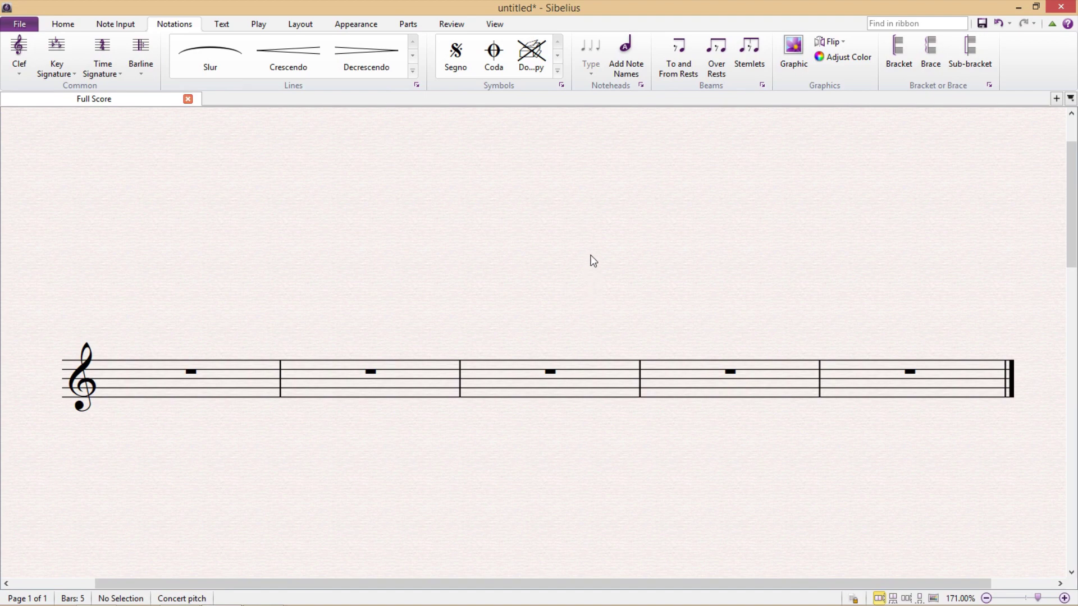
# Scroll through the full Symbol dialog's list of symbols, then cancel without placing any.
pyautogui.click(557, 71)
pyautogui.scroll(-10, 578, 191)
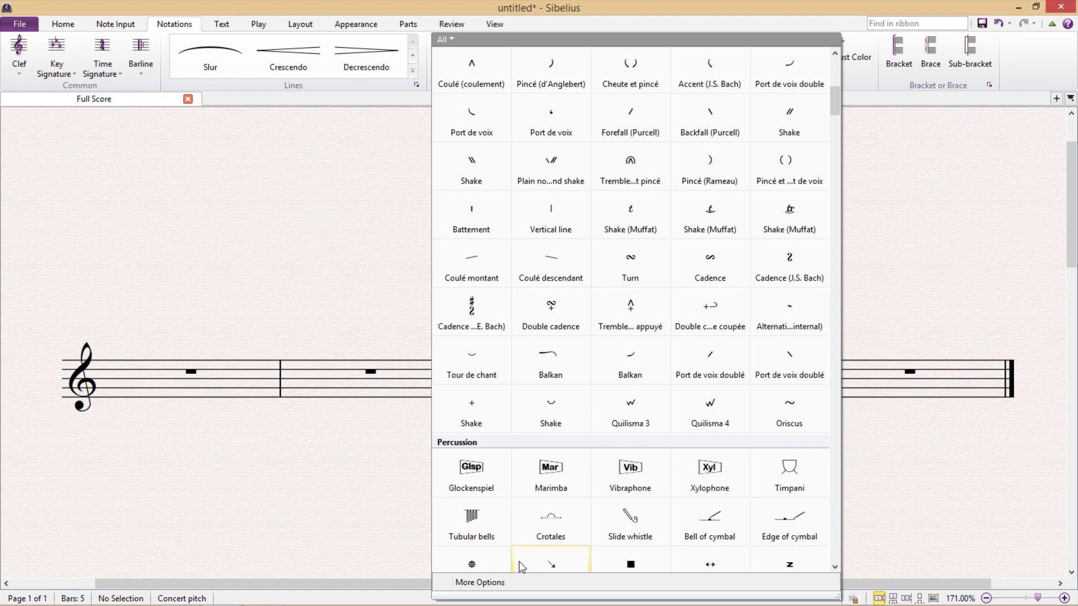
pyautogui.click(508, 582)
pyautogui.scroll(-15, 710, 169)
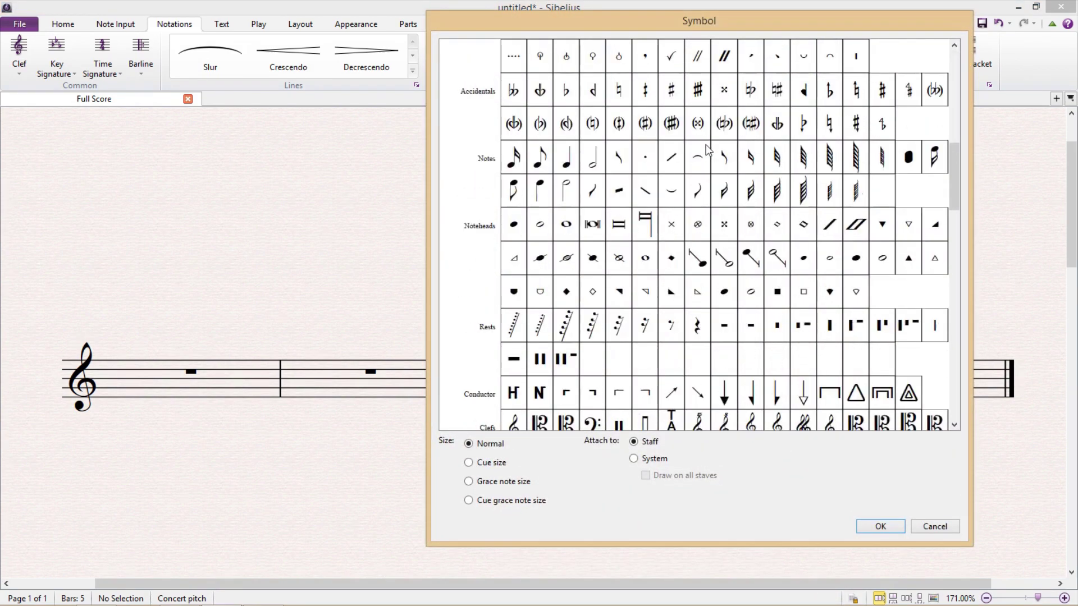
pyautogui.scroll(-3, 736, 314)
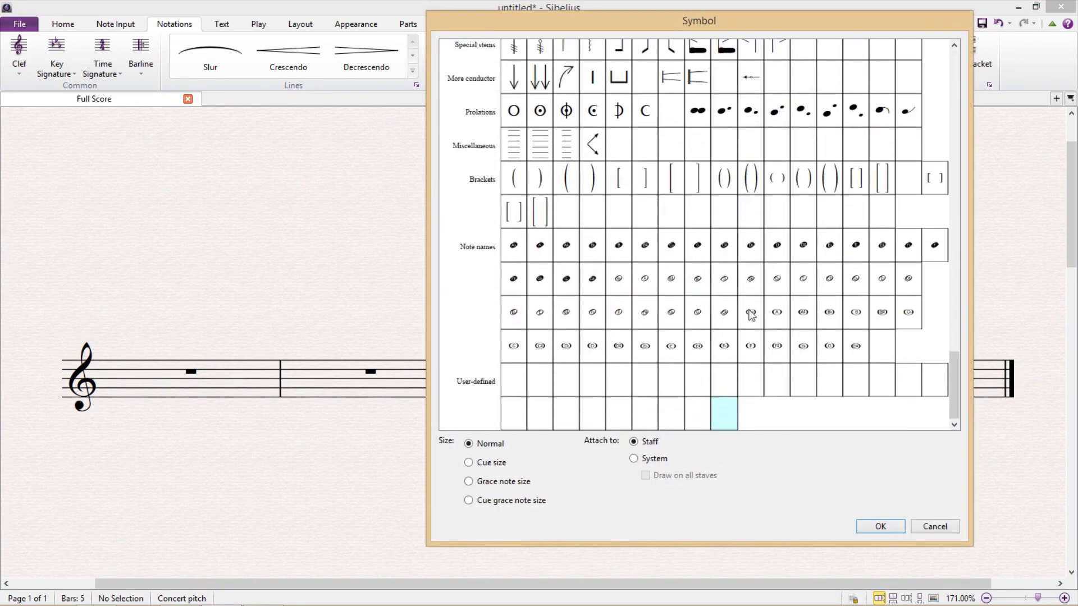
pyautogui.scroll(7, 783, 335)
pyautogui.scroll(3, 781, 330)
pyautogui.scroll(-8, 783, 331)
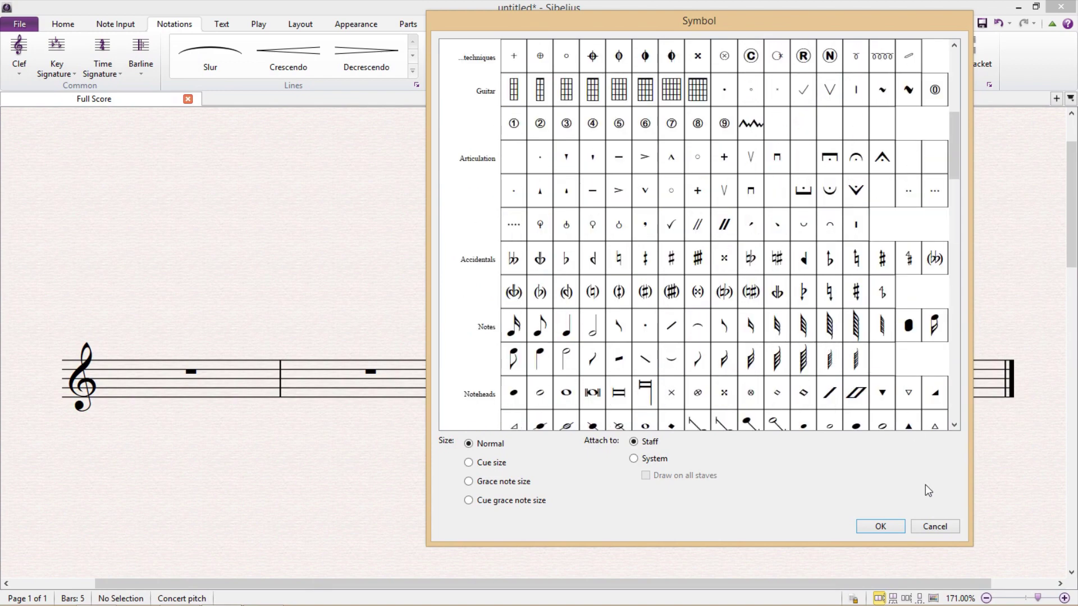
pyautogui.click(953, 525)
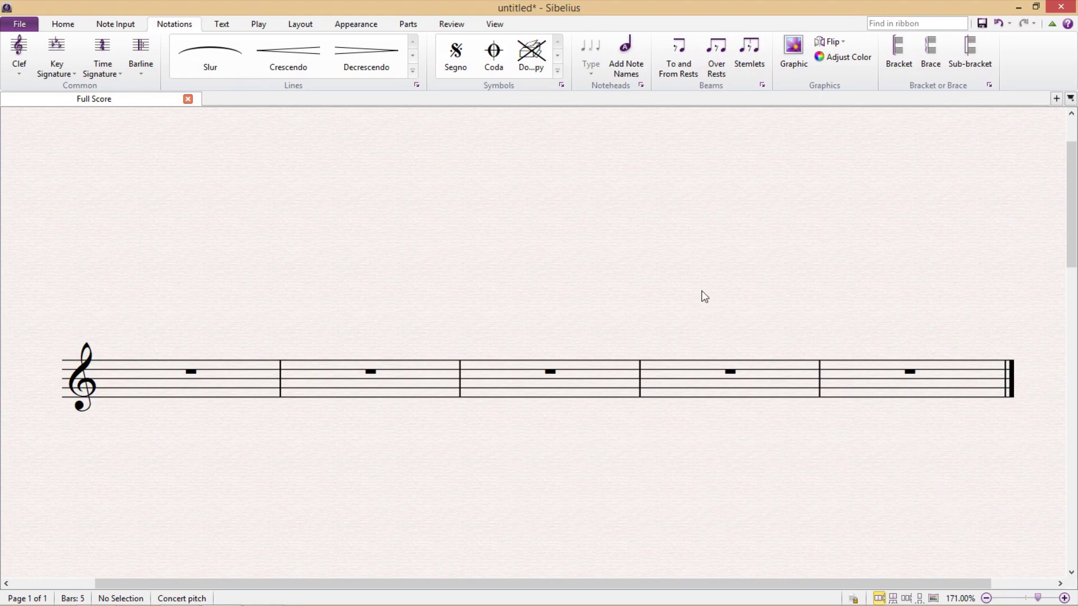
# Open Edit Symbols and begin a new symbol, named 'New symbol' and attached to Staff.
pyautogui.click(561, 85)
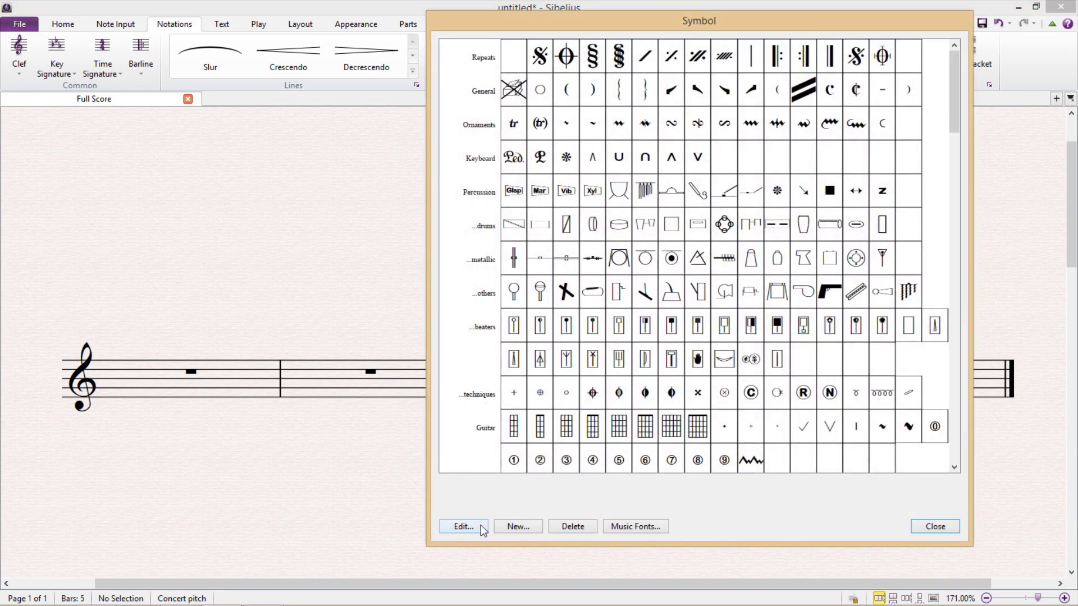
pyautogui.click(539, 524)
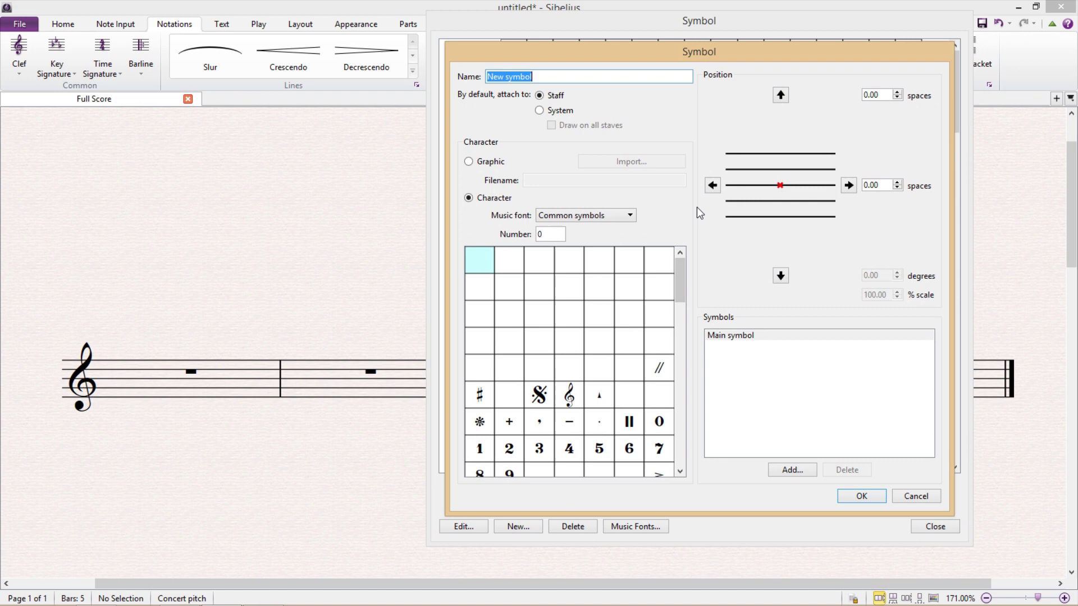
# Set the new symbol's music font to Special symbols and pick the ^ character, number 109.
pyautogui.click(627, 220)
pyautogui.scroll(-3, 607, 247)
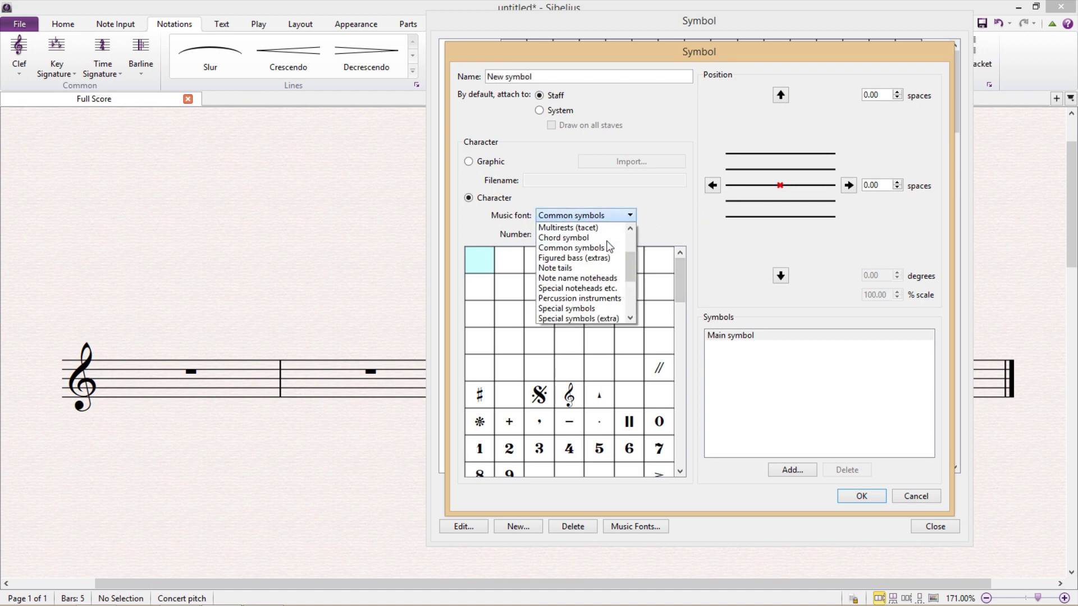
pyautogui.scroll(-1, 605, 247)
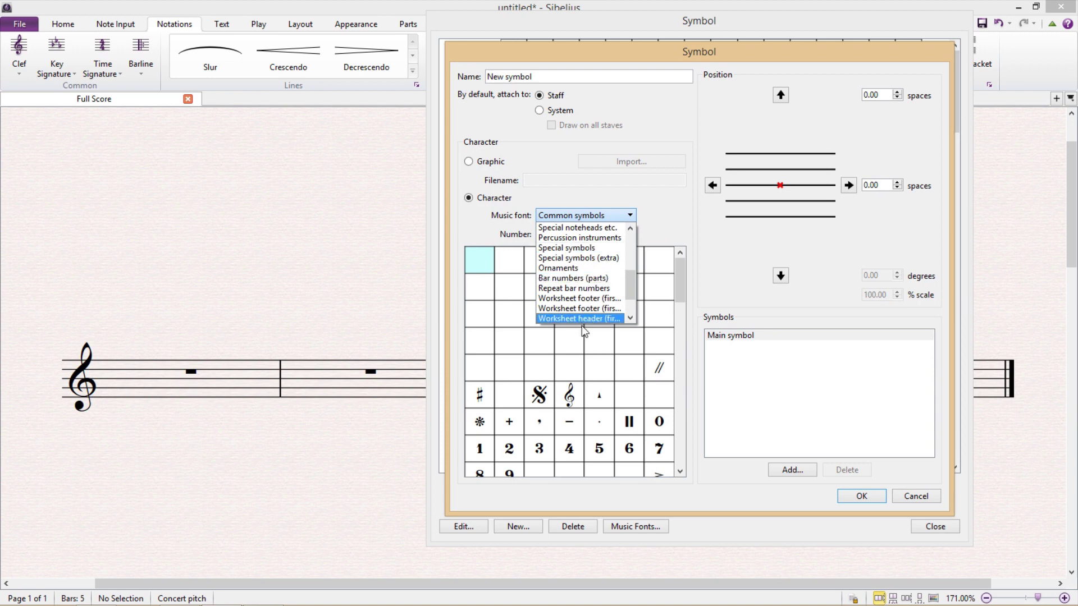
pyautogui.click(610, 248)
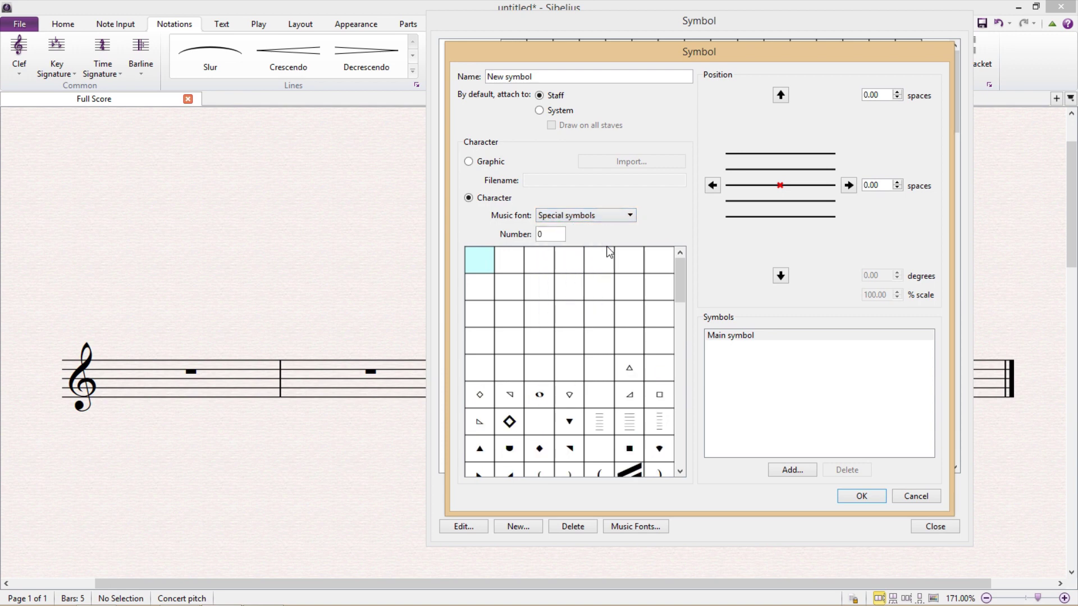
pyautogui.scroll(-2, 607, 297)
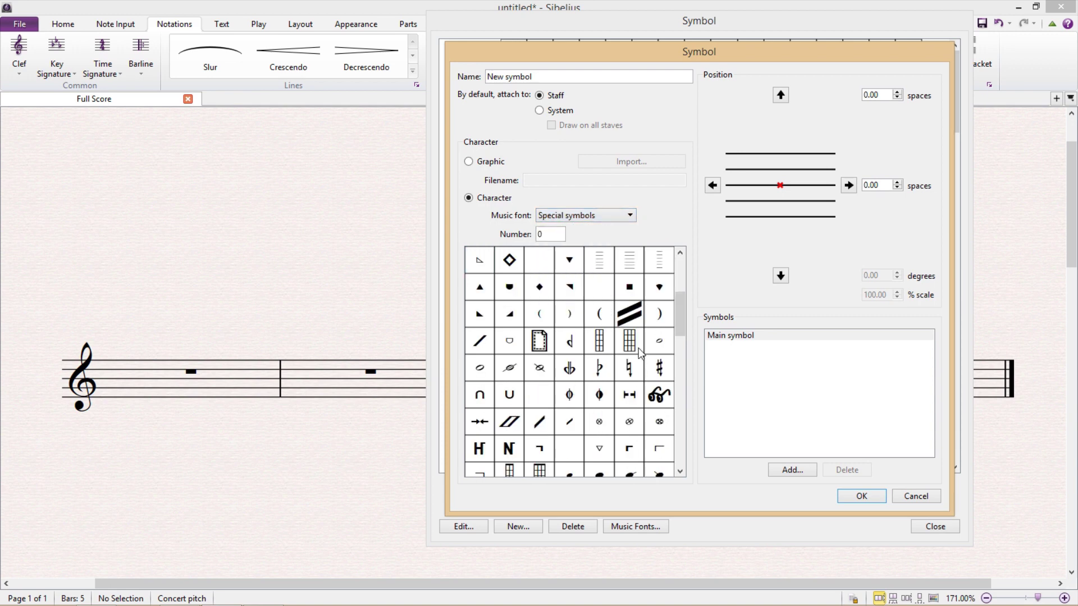
pyautogui.scroll(-2, 569, 313)
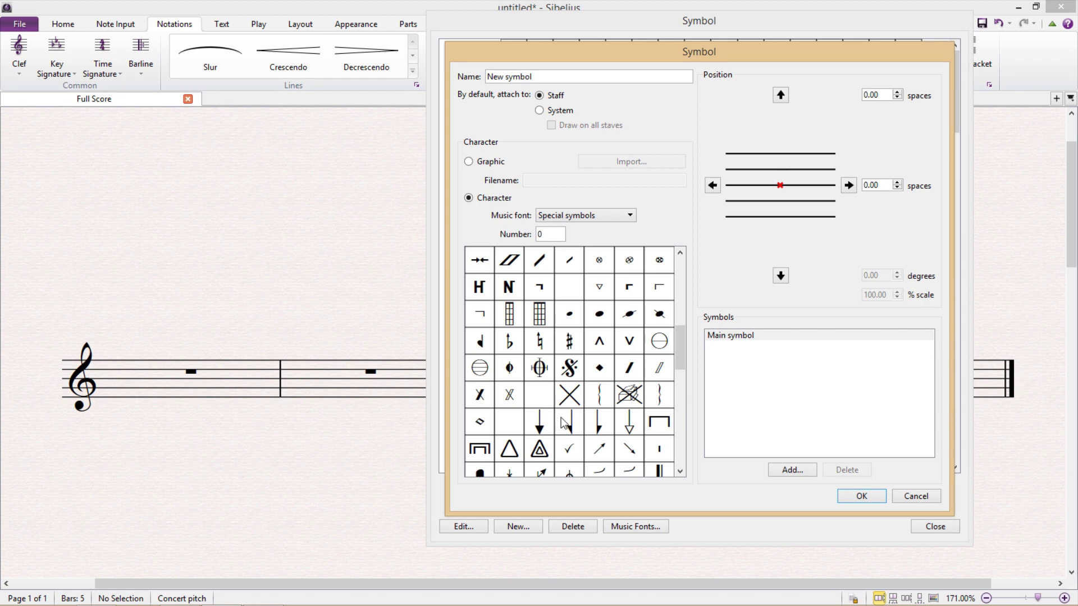
pyautogui.click(599, 342)
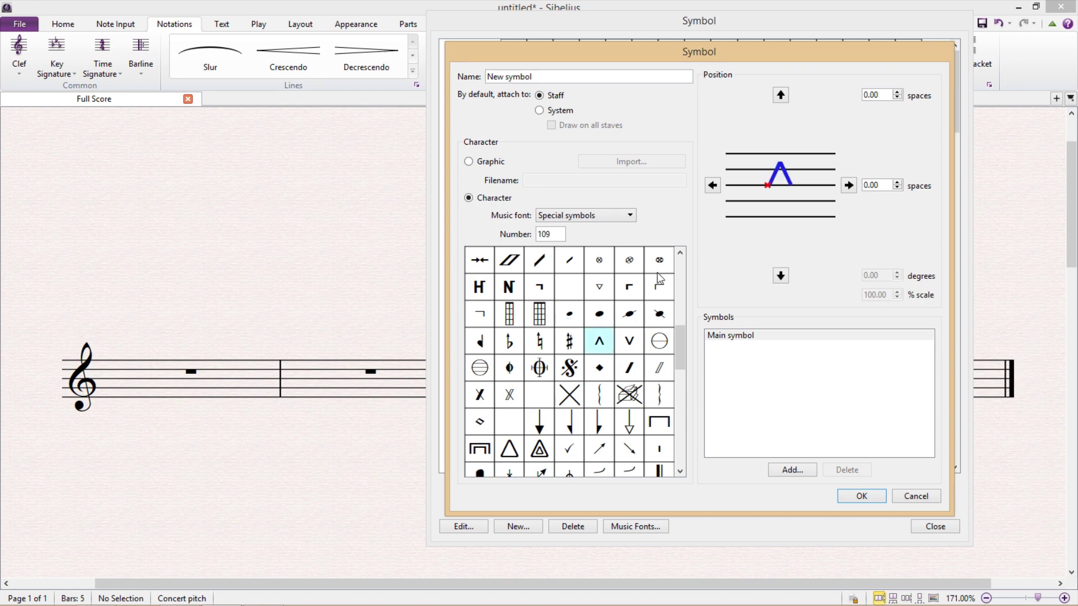
# Offset the main ^ symbol 0.50 spaces up and 0.75 spaces left, then add a component.
pyautogui.click(781, 94)
pyautogui.click(713, 185)
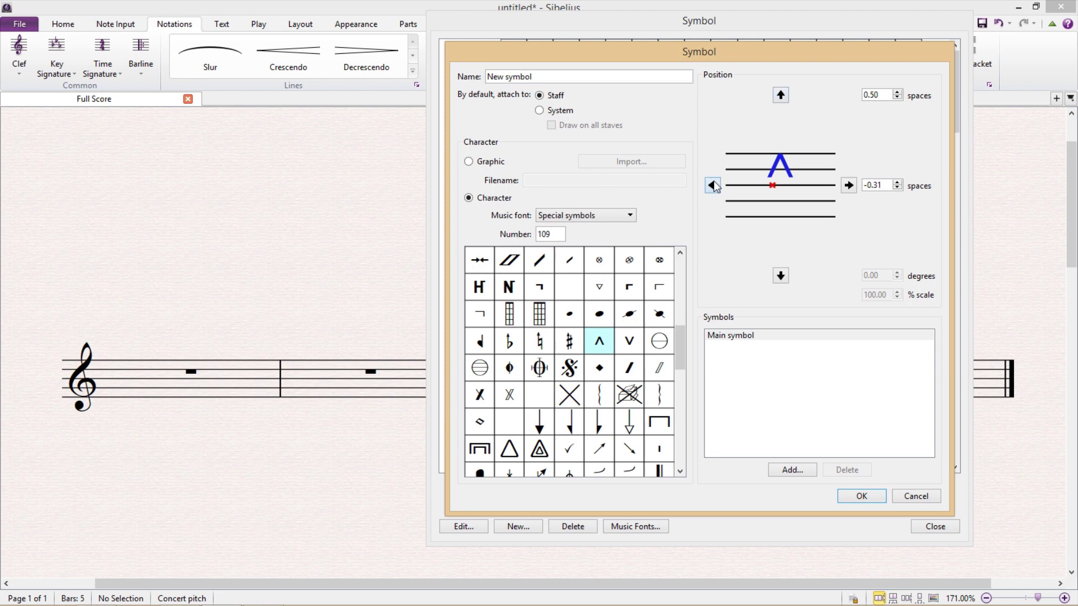
pyautogui.click(713, 181)
pyautogui.click(713, 182)
pyautogui.click(822, 387)
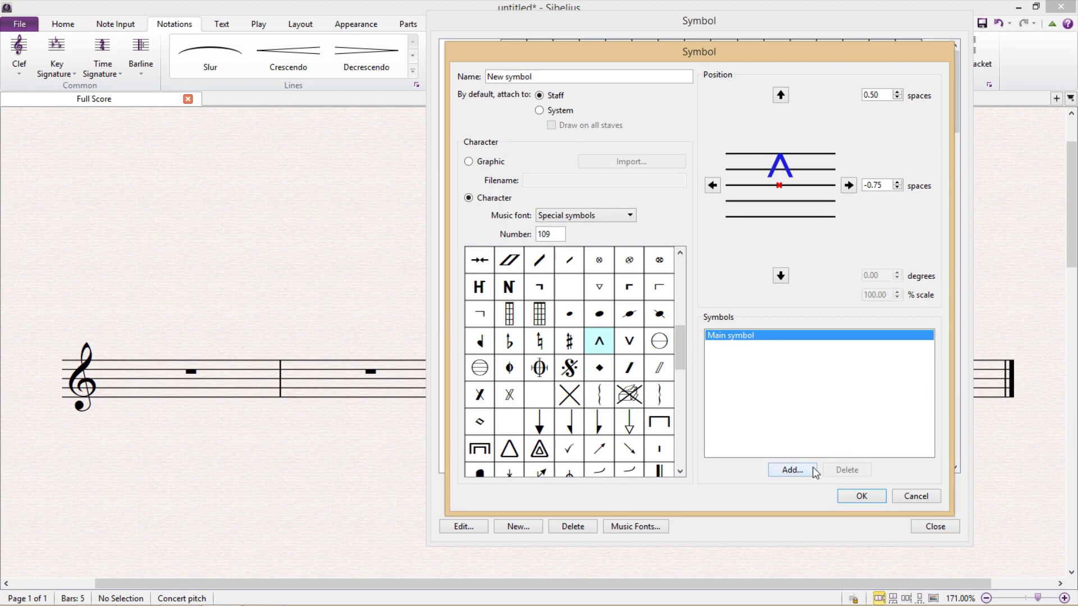
pyautogui.click(792, 470)
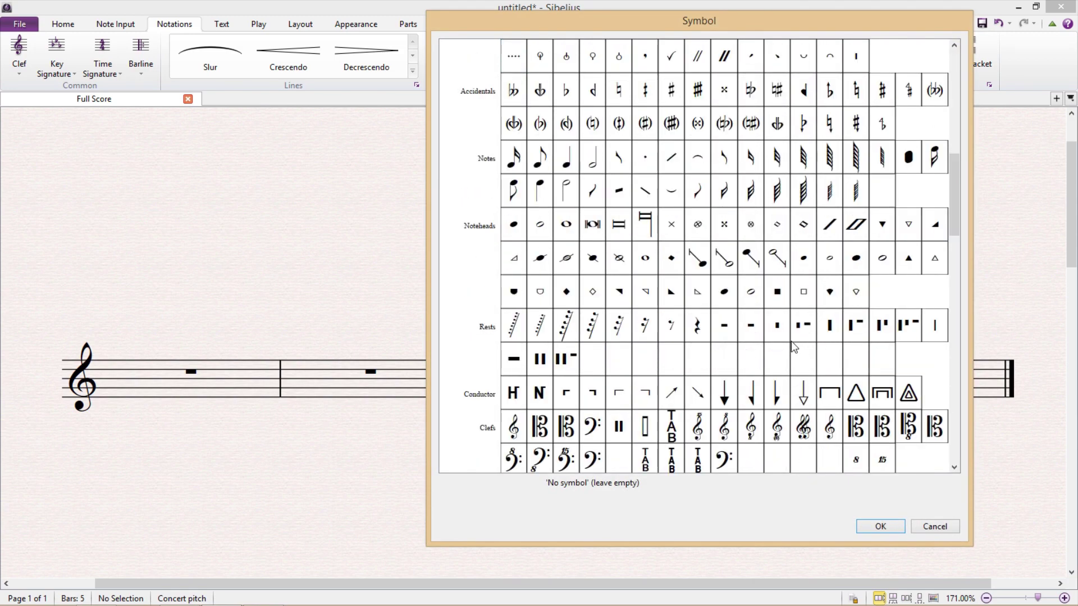
# Add the v-shaped Toe 2 character as the symbol's second component.
pyautogui.scroll(10, 790, 341)
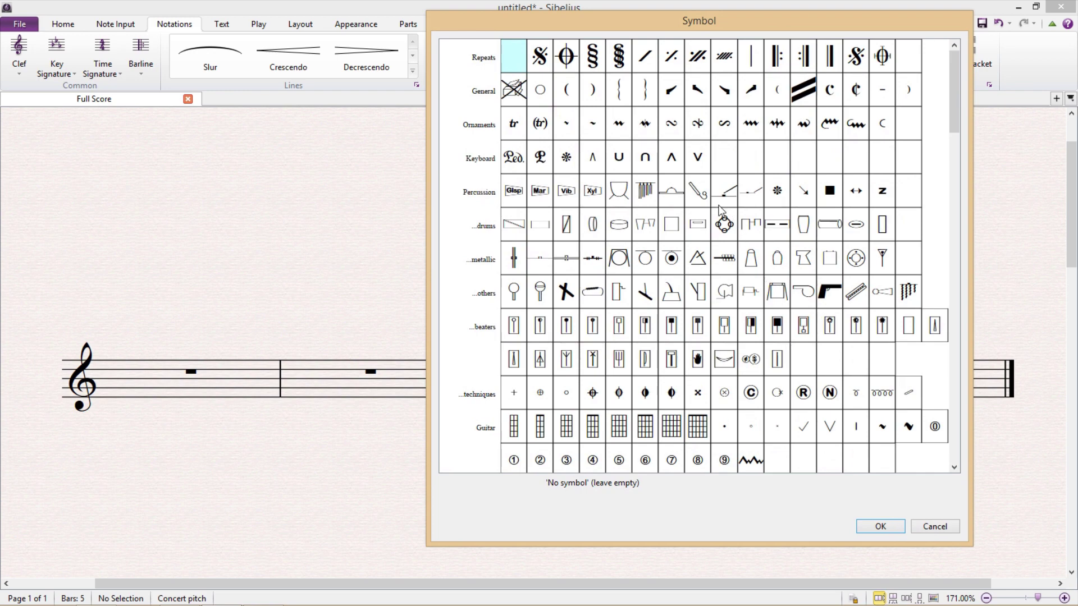
pyautogui.click(705, 162)
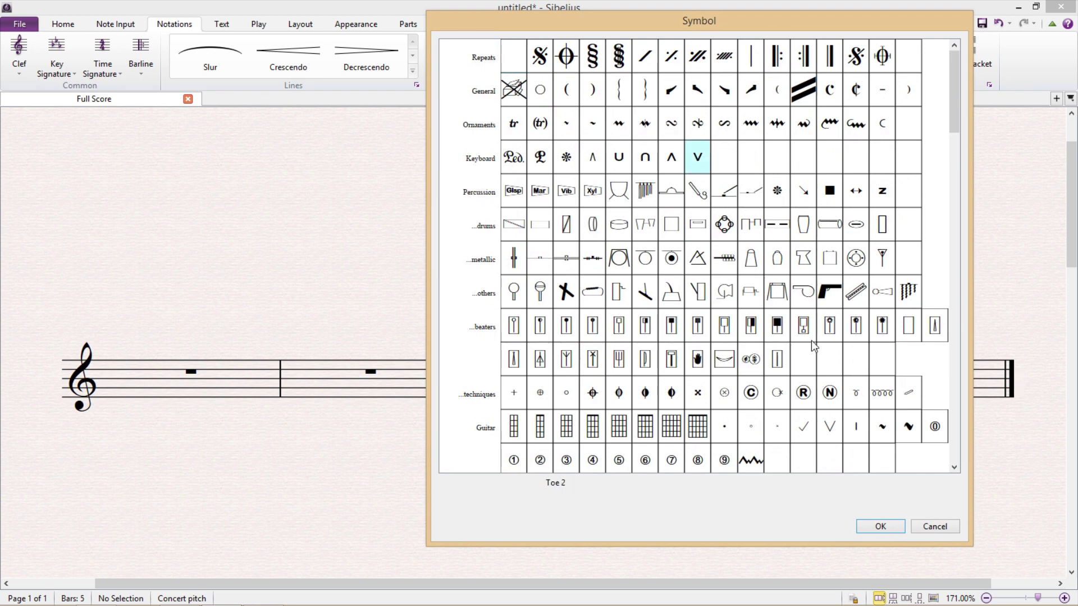
pyautogui.click(896, 526)
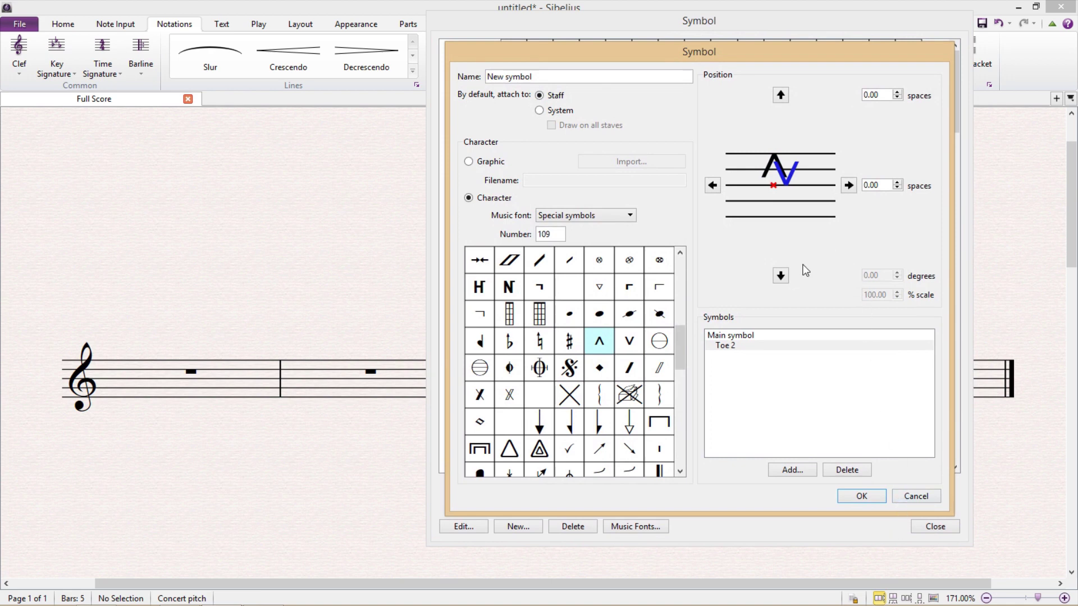
# Offset Toe 2 by -0.88 spaces vertically and 0.56 spaces to the right.
pyautogui.click(780, 280)
pyautogui.click(781, 279)
pyautogui.click(781, 280)
pyautogui.click(781, 280)
pyautogui.click(781, 279)
pyautogui.click(781, 279)
pyautogui.click(781, 279)
pyautogui.click(781, 279)
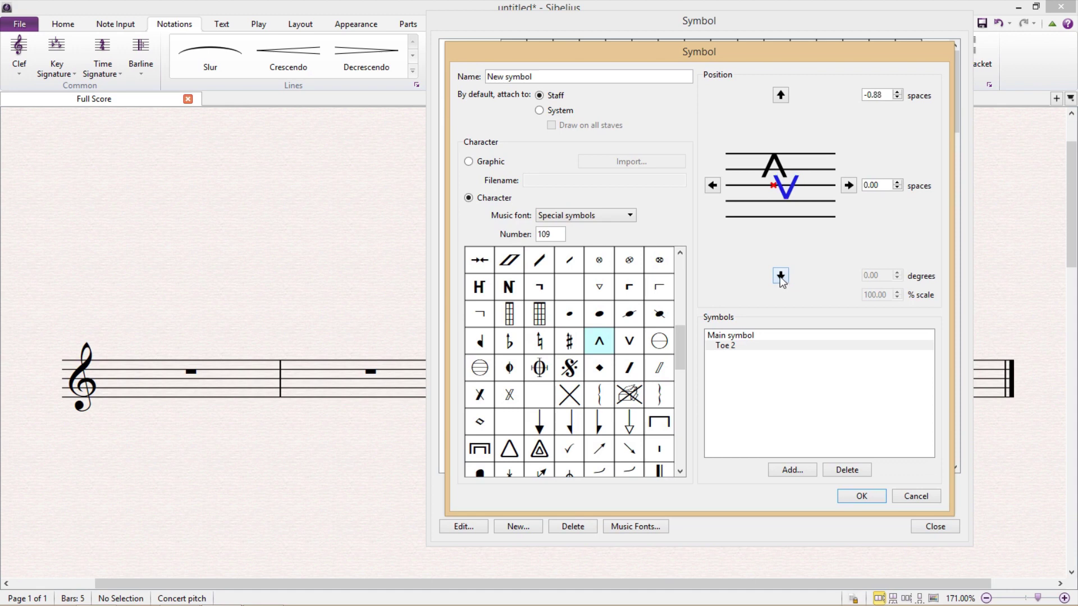
pyautogui.click(849, 186)
pyautogui.click(849, 186)
pyautogui.click(849, 185)
pyautogui.click(849, 186)
pyautogui.click(849, 186)
pyautogui.click(848, 186)
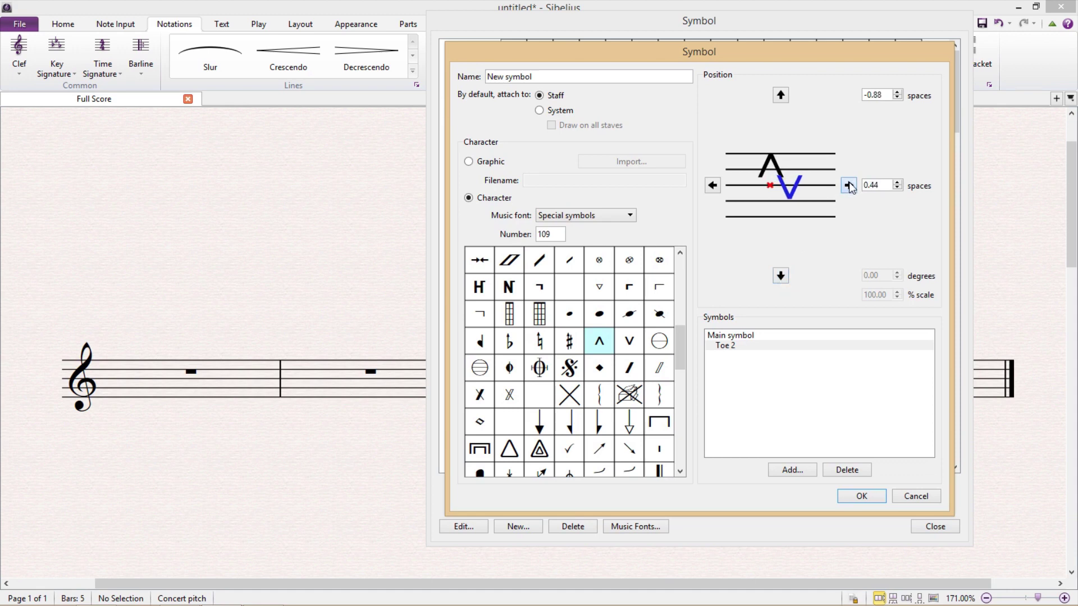
pyautogui.click(849, 186)
pyautogui.click(849, 185)
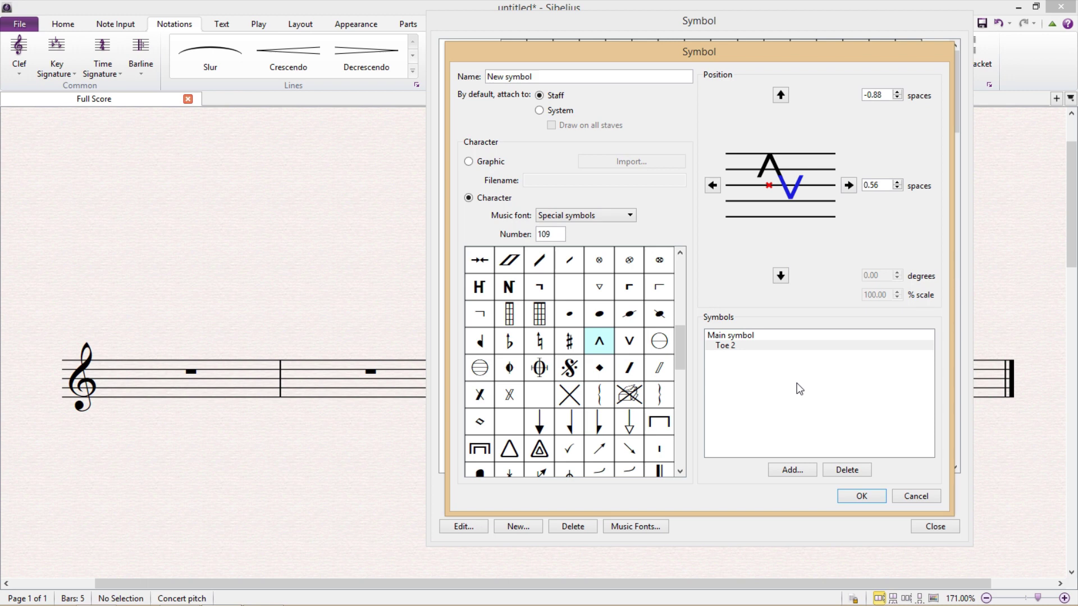
# Compare the Main symbol and Toe 2 offsets, and dismiss the Add chooser unused.
pyautogui.click(761, 336)
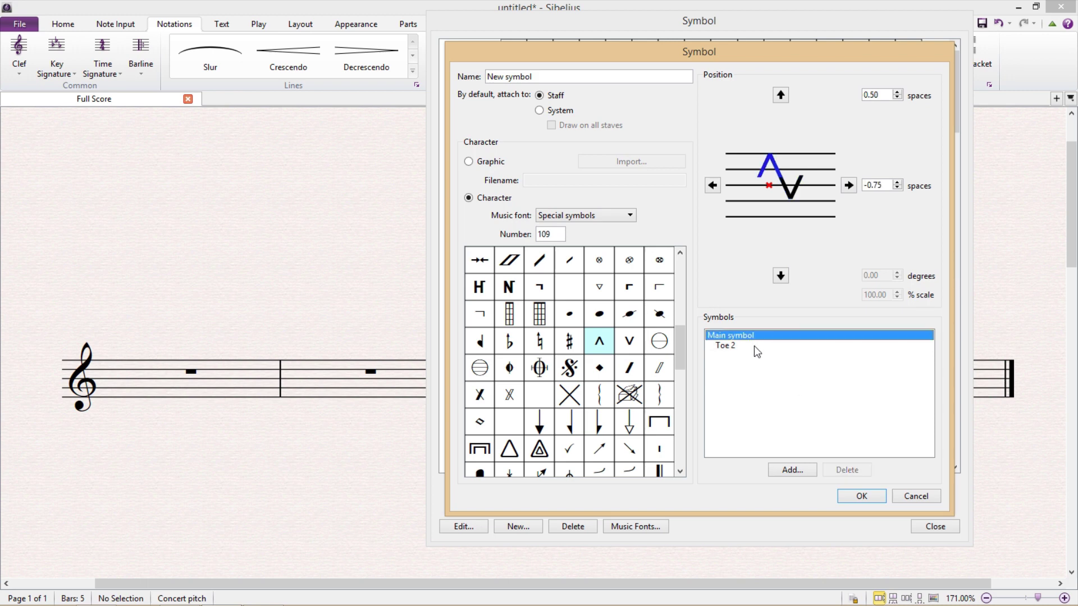
pyautogui.click(753, 346)
pyautogui.click(757, 338)
pyautogui.click(754, 347)
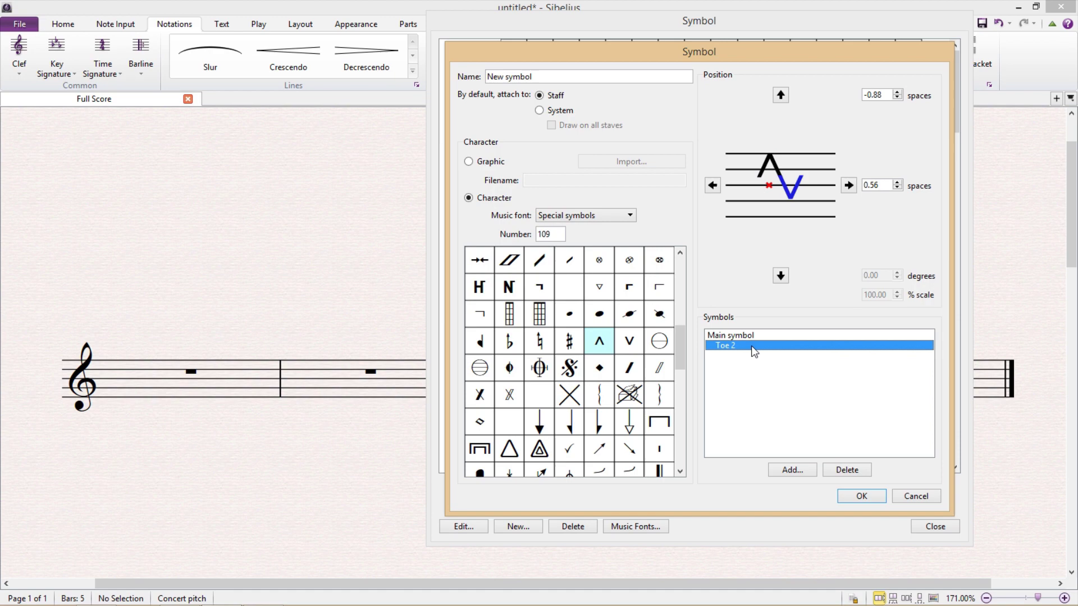
pyautogui.click(792, 471)
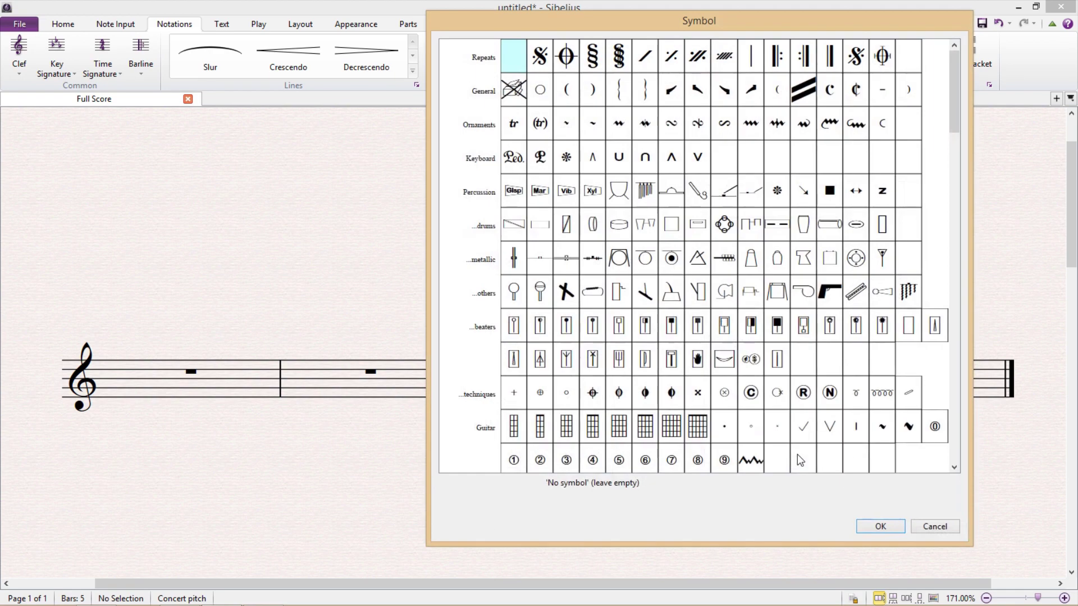
pyautogui.click(935, 526)
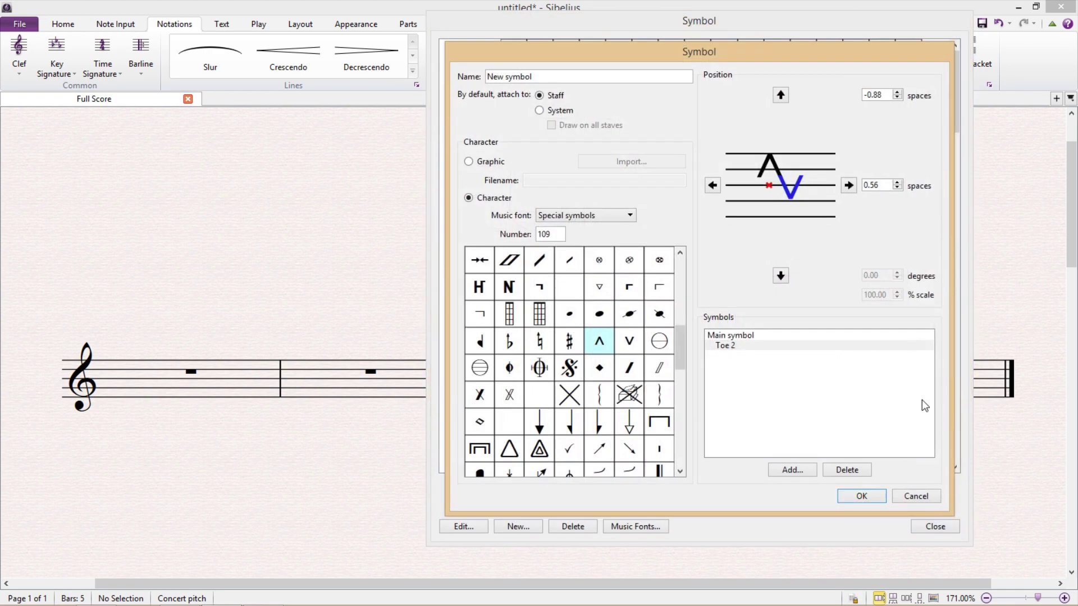
# Save the zigzag symbol, then place it from User-defined symbols above bar 3.
pyautogui.click(878, 495)
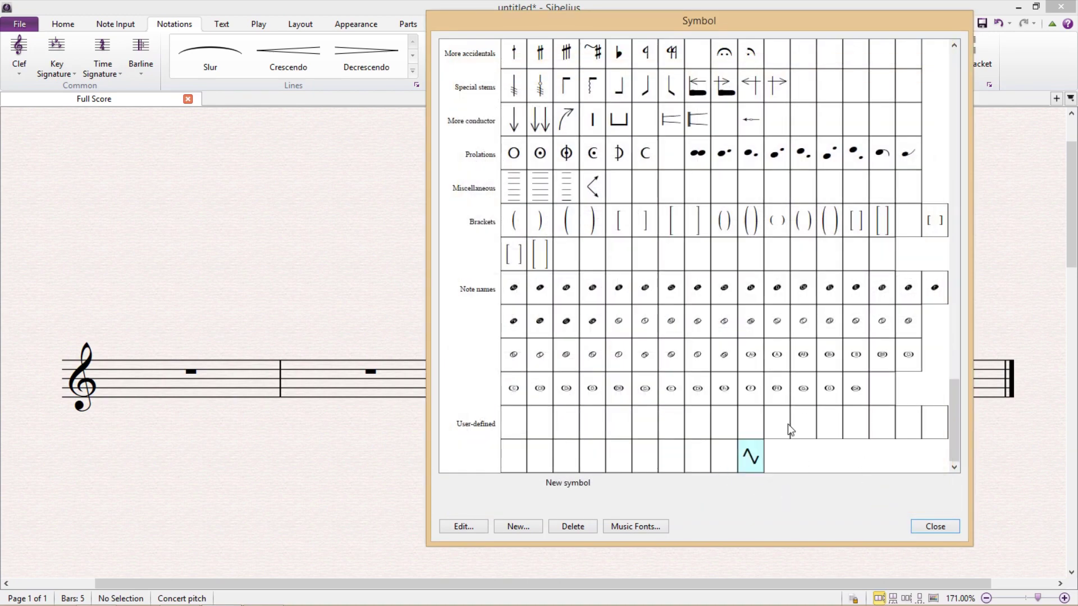
pyautogui.click(935, 526)
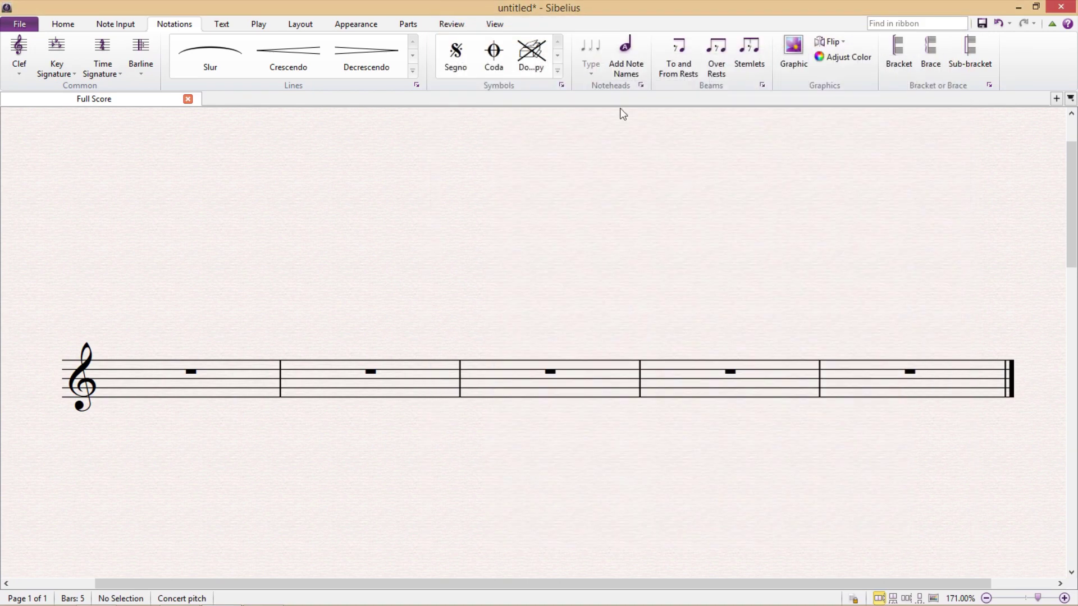
pyautogui.click(560, 73)
pyautogui.click(480, 582)
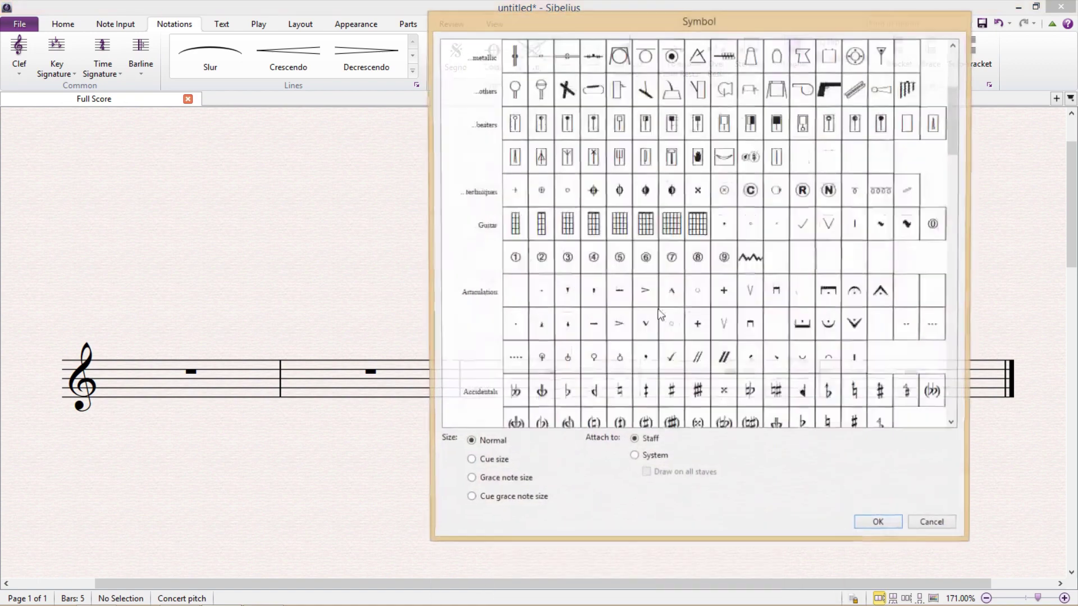
pyautogui.click(740, 427)
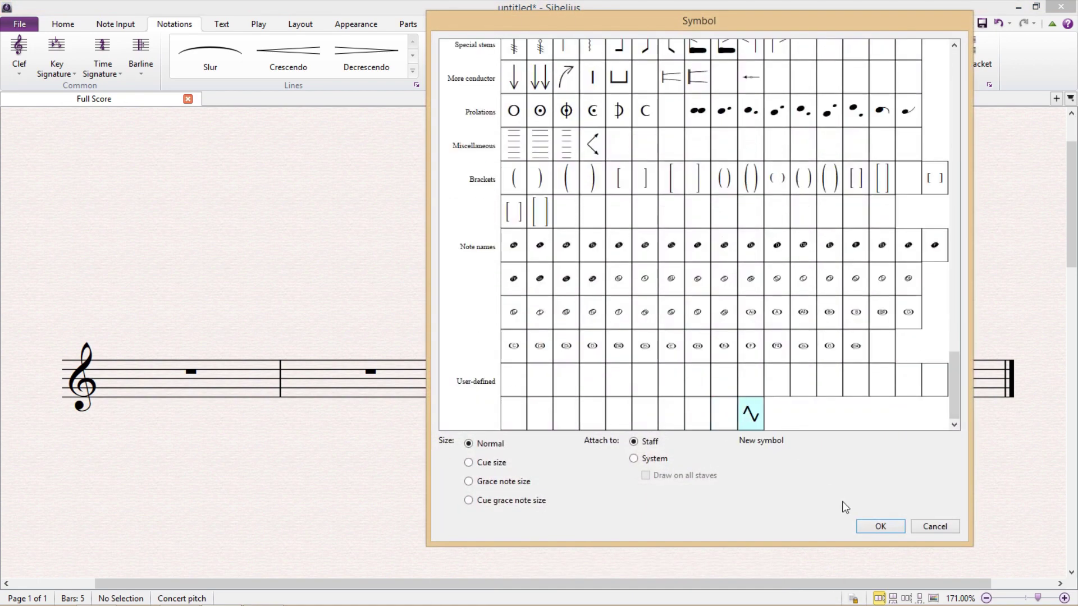
pyautogui.click(881, 534)
pyautogui.click(551, 281)
pyautogui.press('Escape')
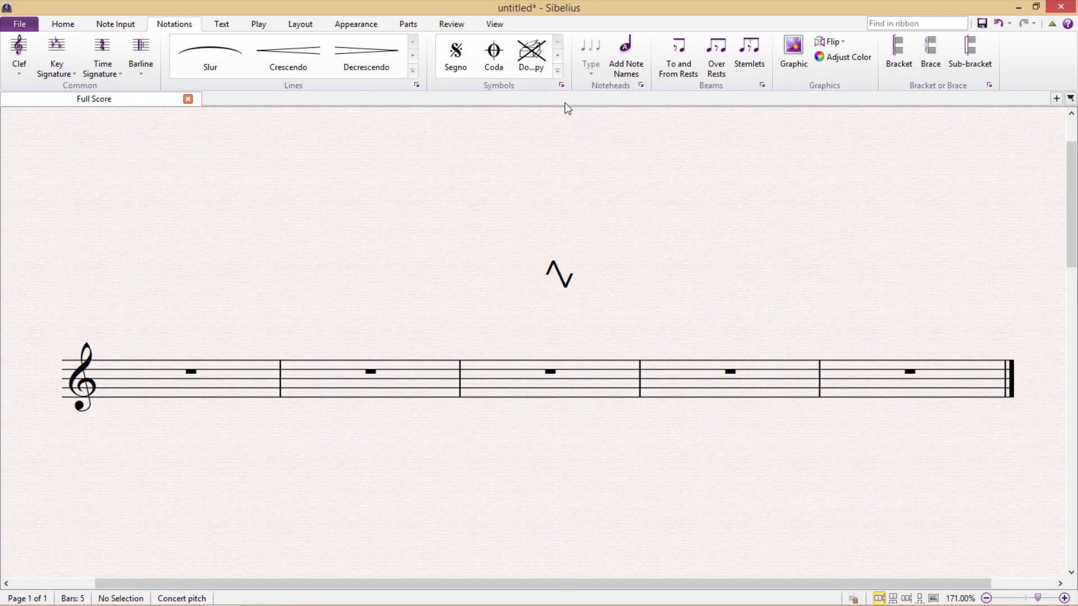
# Open the full symbol library and select the Middle of system layout mark.
pyautogui.click(561, 85)
pyautogui.scroll(-10, 628, 187)
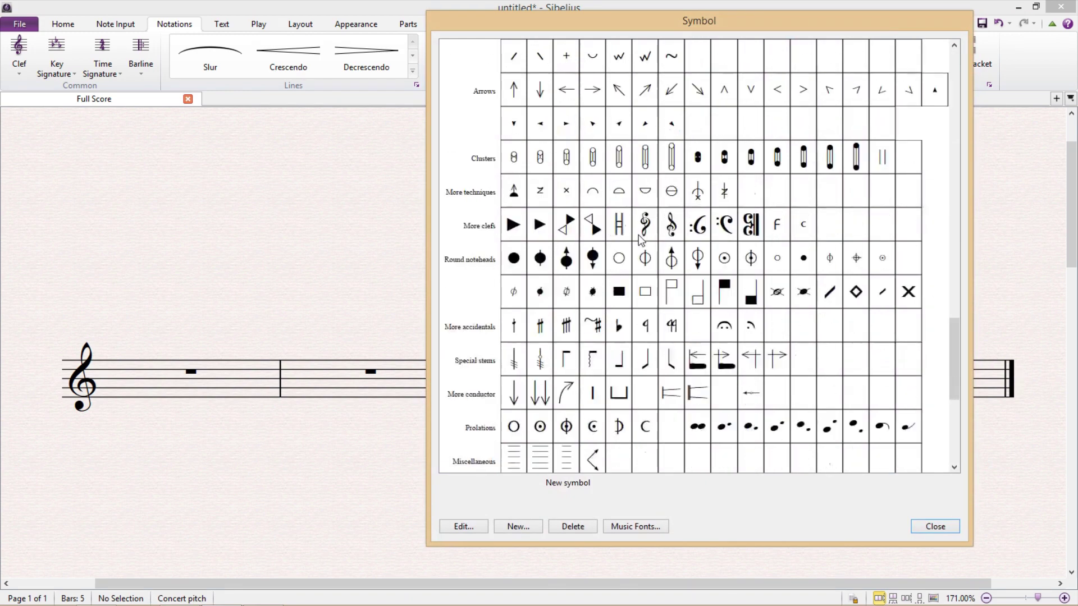
pyautogui.scroll(3, 649, 235)
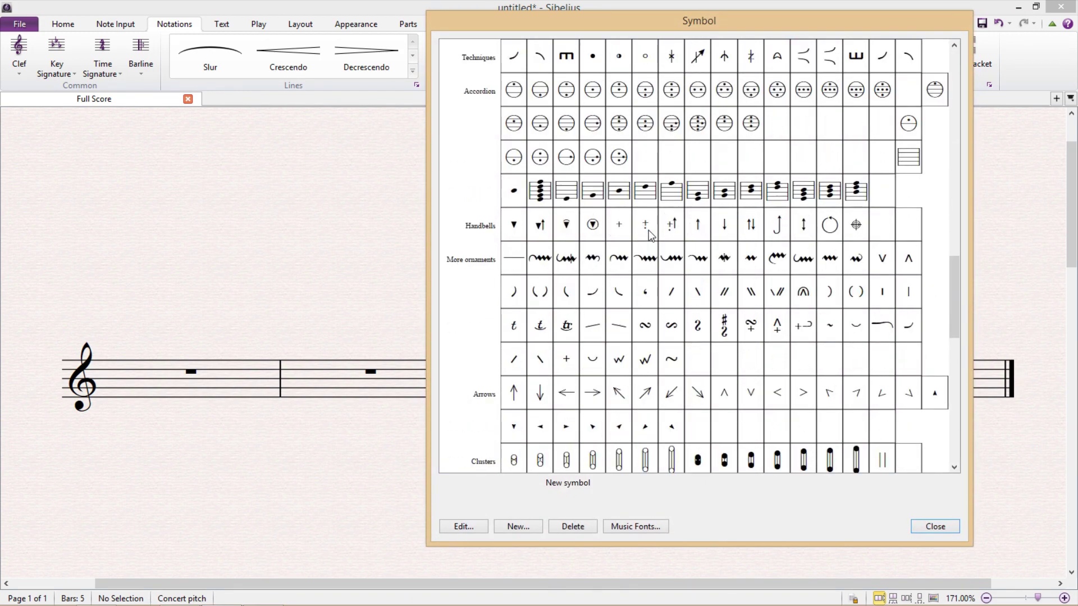
pyautogui.scroll(2, 650, 235)
pyautogui.scroll(2, 592, 191)
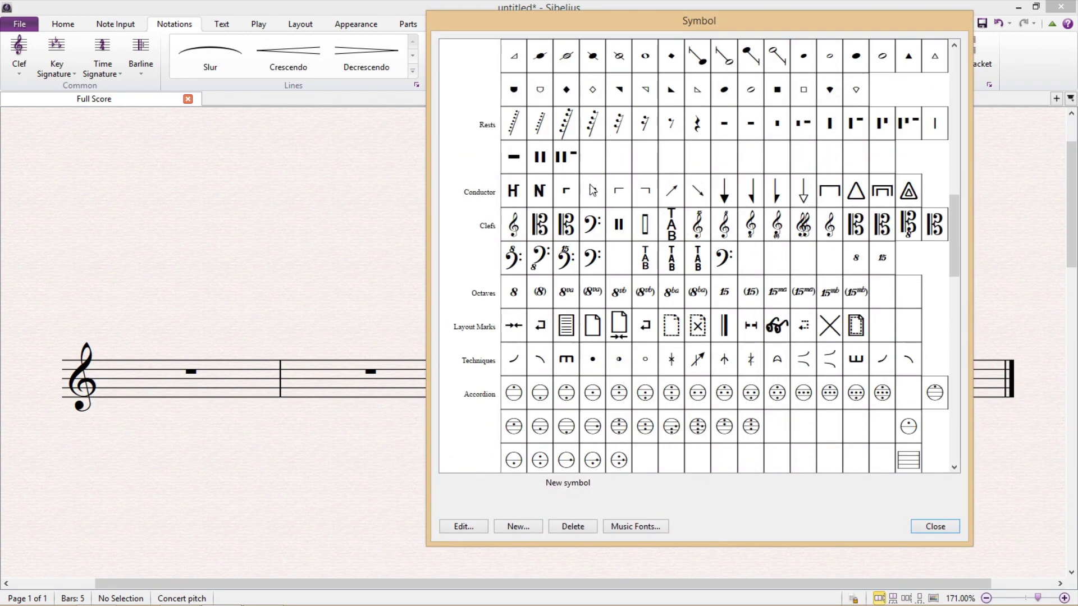
pyautogui.scroll(-3, 591, 234)
pyautogui.click(522, 227)
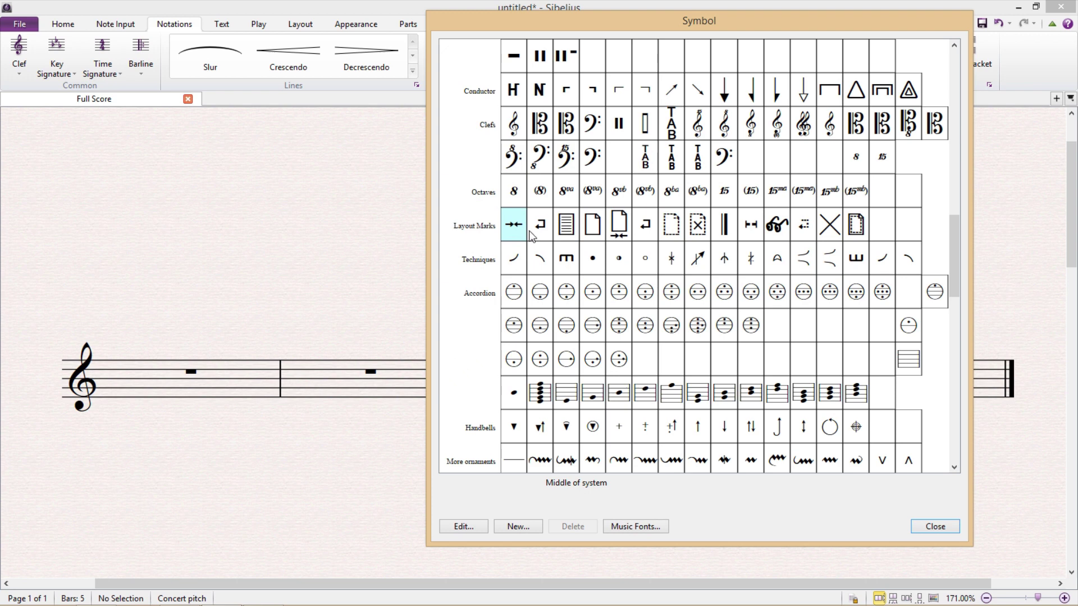
pyautogui.click(468, 526)
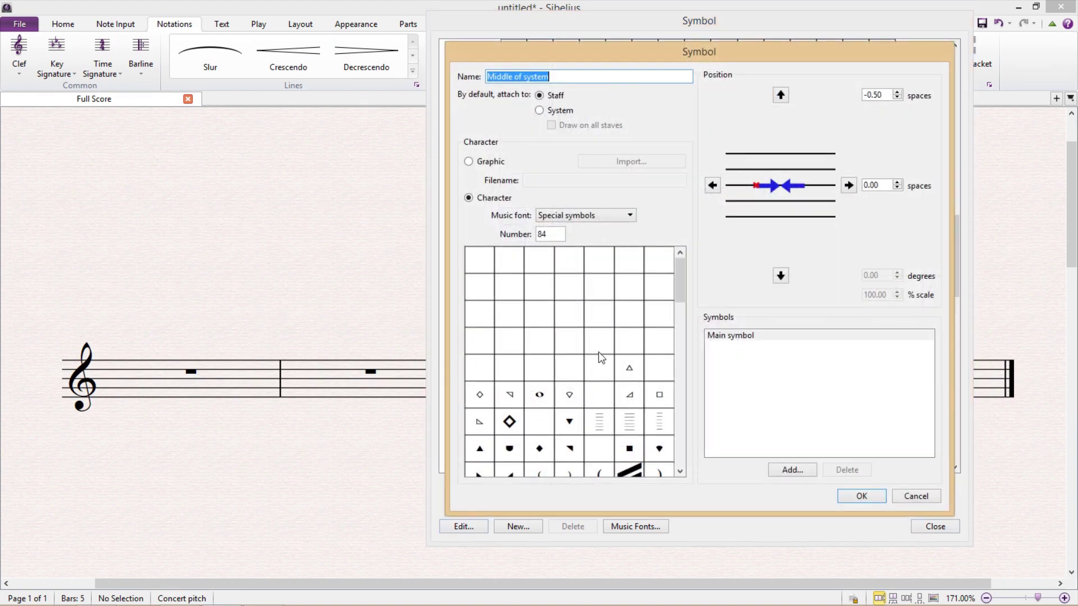
pyautogui.click(622, 212)
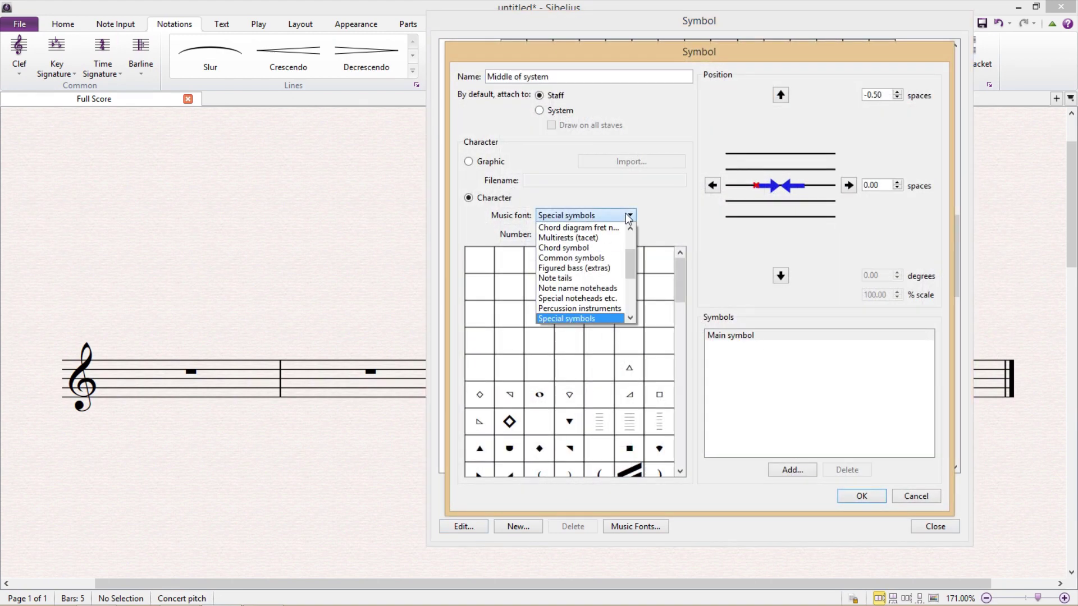
pyautogui.click(629, 215)
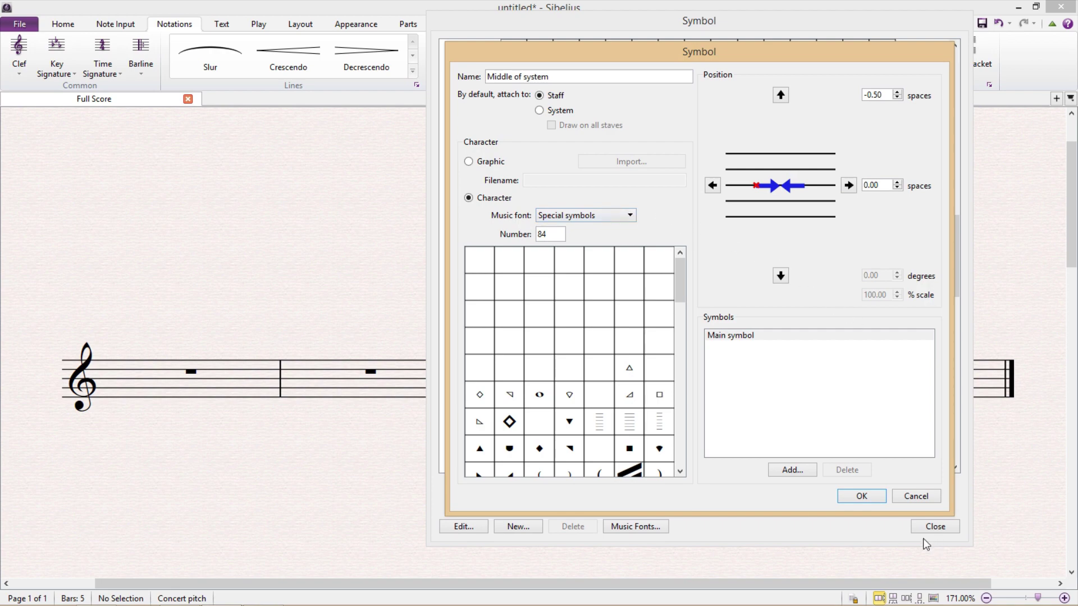
pyautogui.click(915, 497)
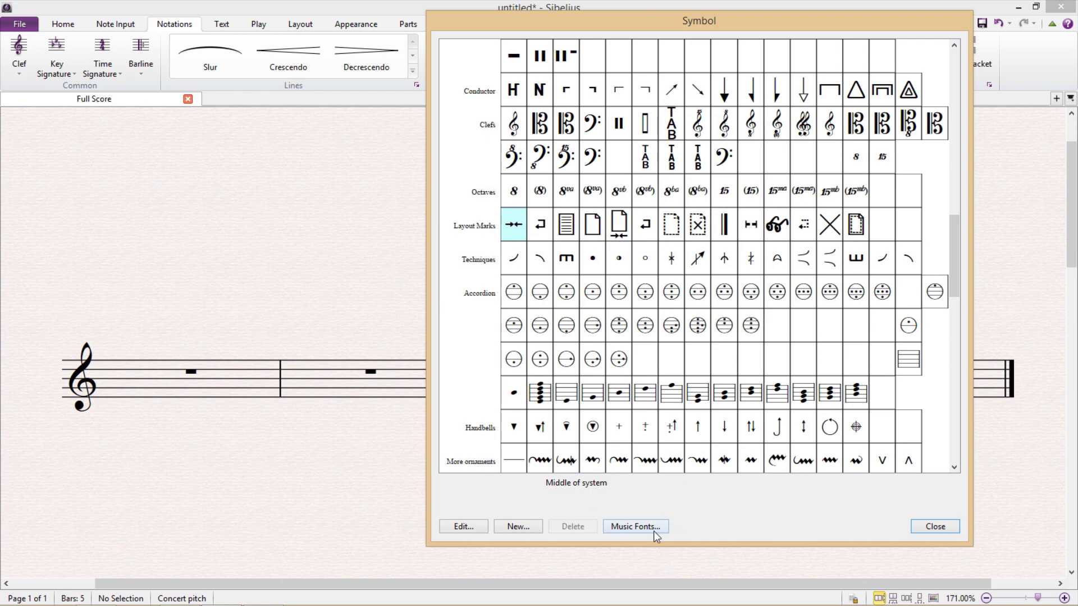
# Create a new text style copied from the Special symbols music font style.
pyautogui.click(636, 527)
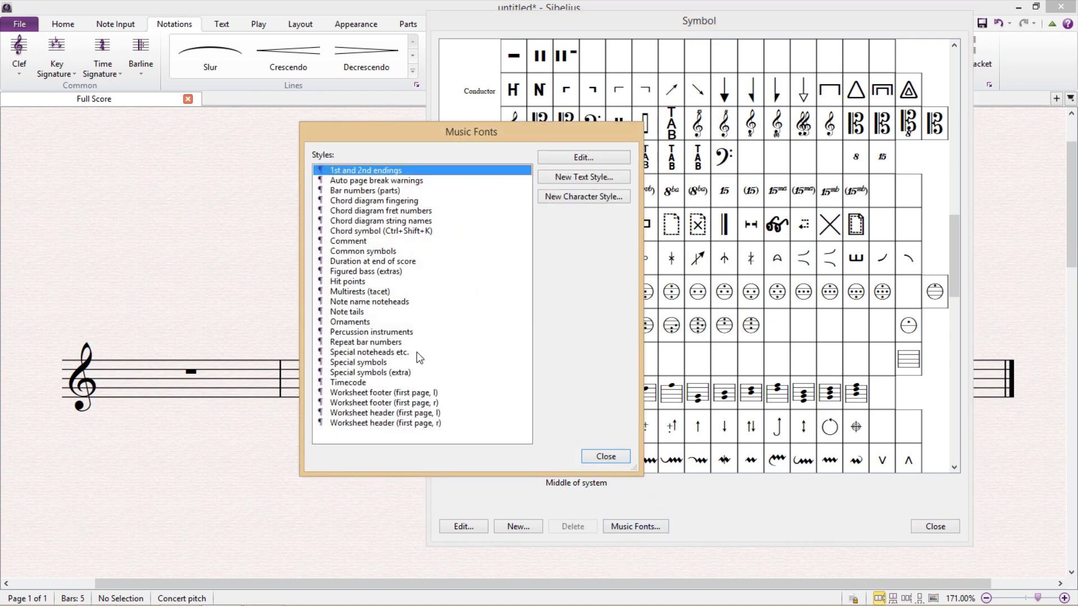
pyautogui.click(393, 362)
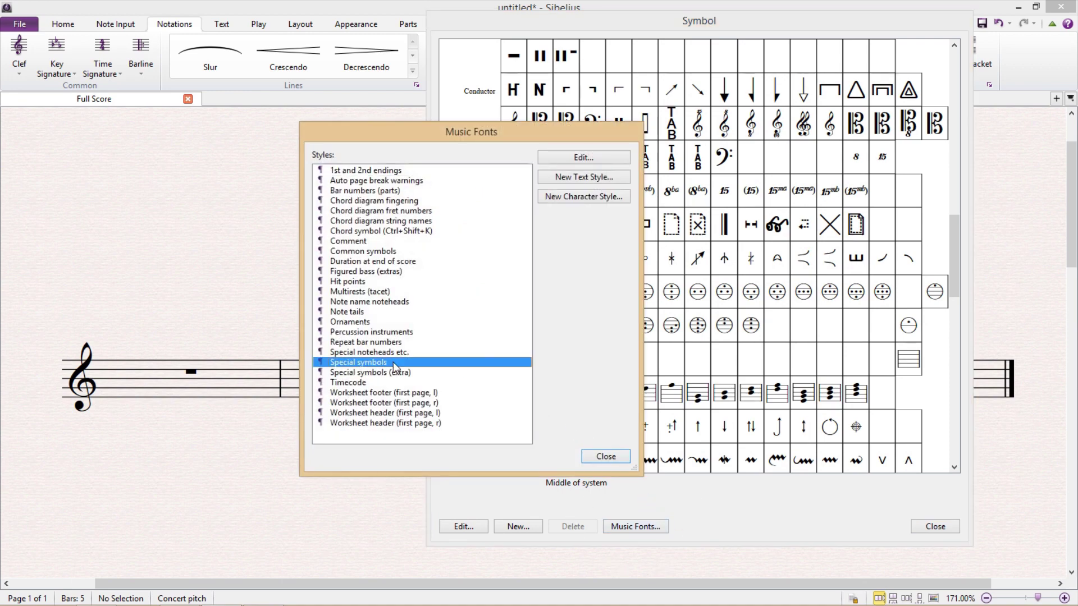
pyautogui.click(621, 178)
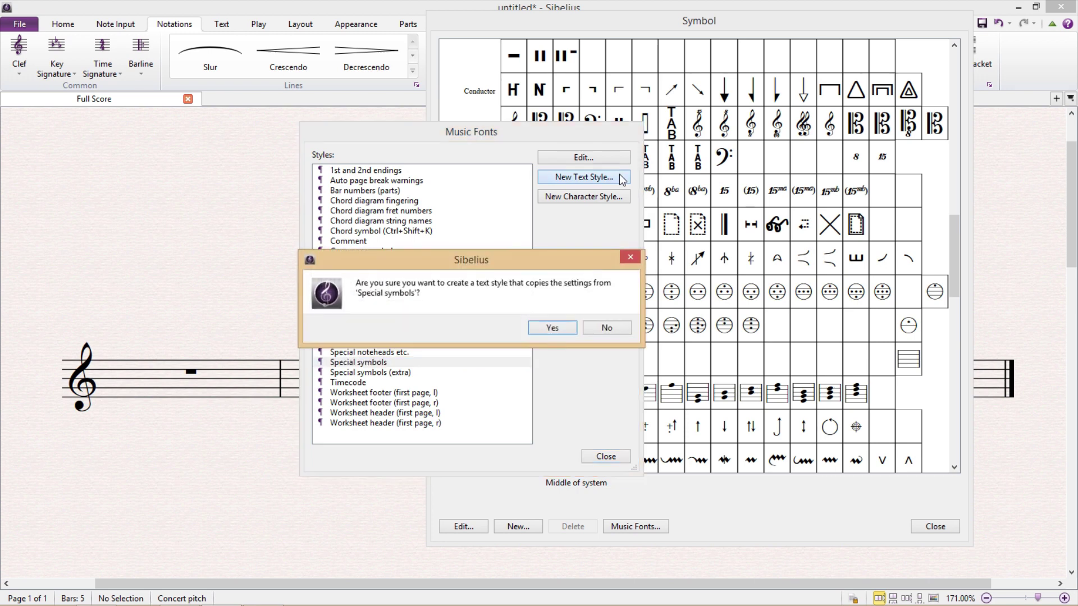
pyautogui.click(564, 330)
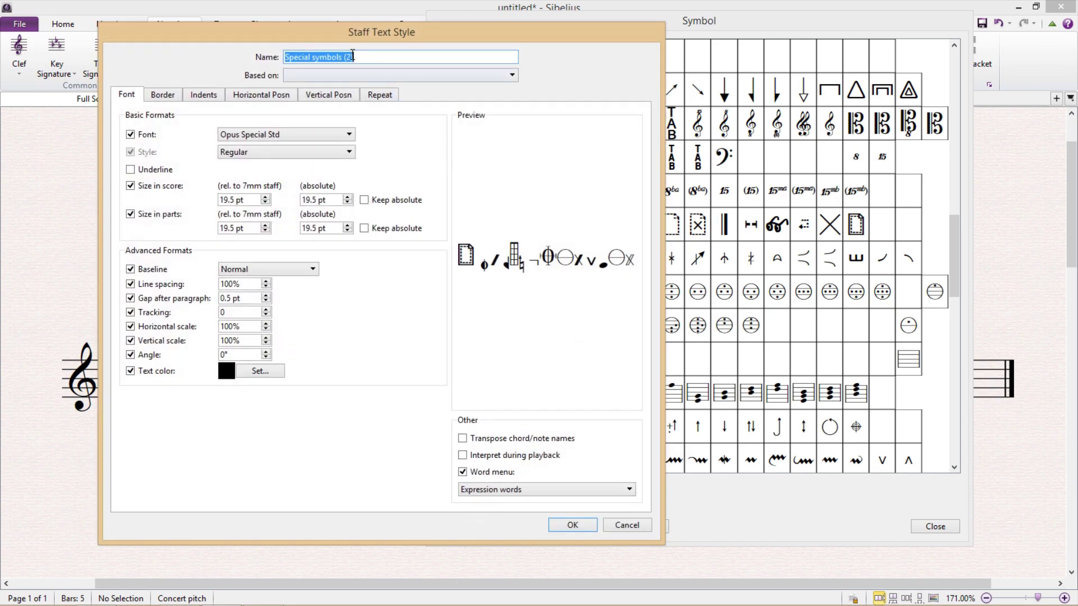
# Name the style 'Special symbols Big 90' with 50 pt size in score and 90° angle.
pyautogui.press('End')
pyautogui.hotkey('shift', 'Left')
pyautogui.hotkey('shift', 'Left')
pyautogui.hotkey('shift', 'Left')
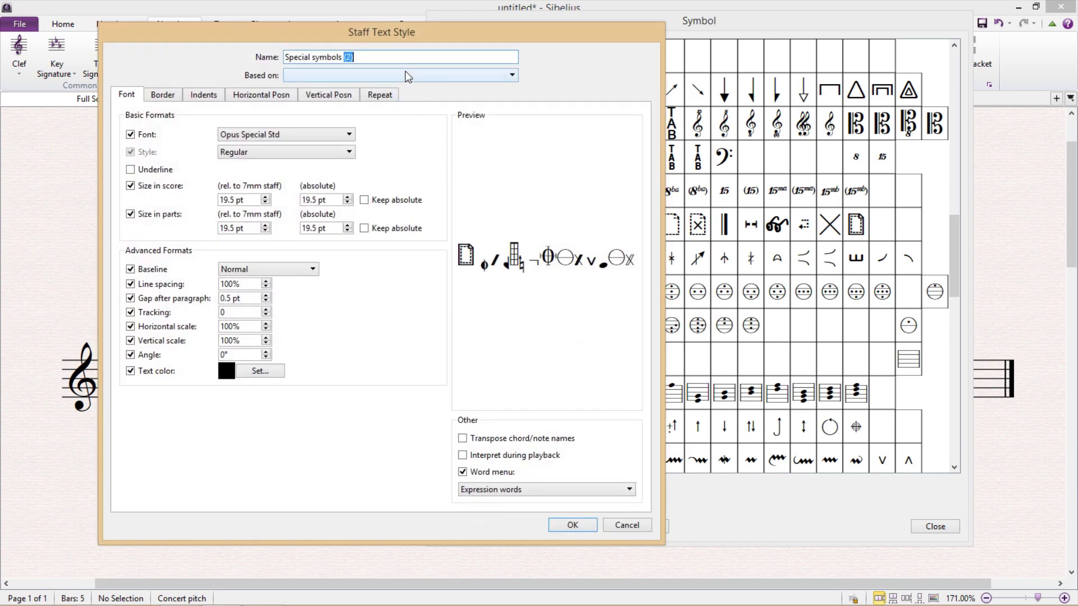
pyautogui.write('Big 90')
pyautogui.click(236, 200)
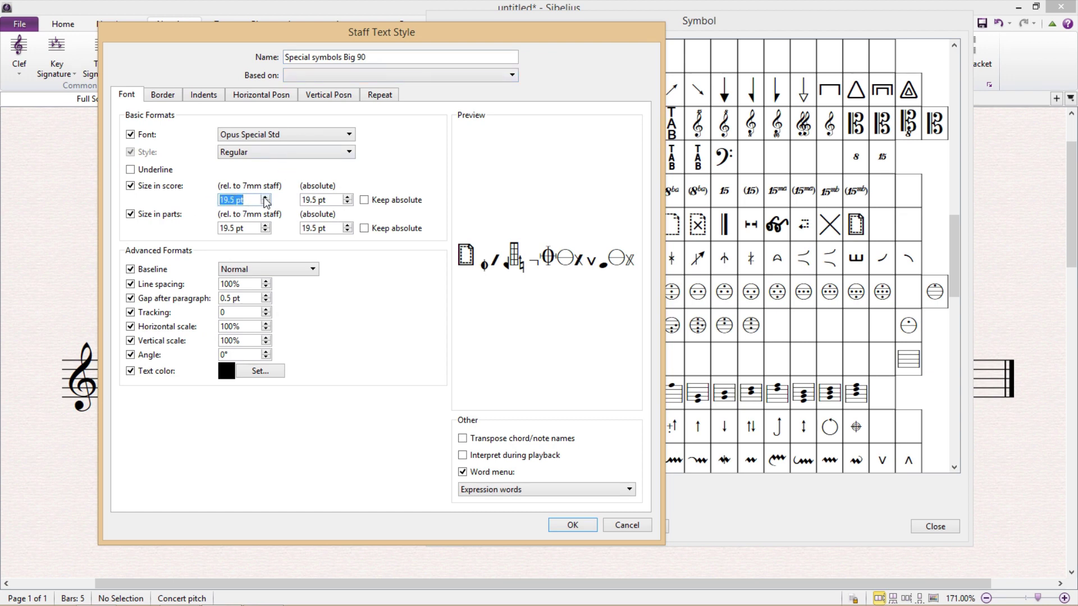
pyautogui.write('50')
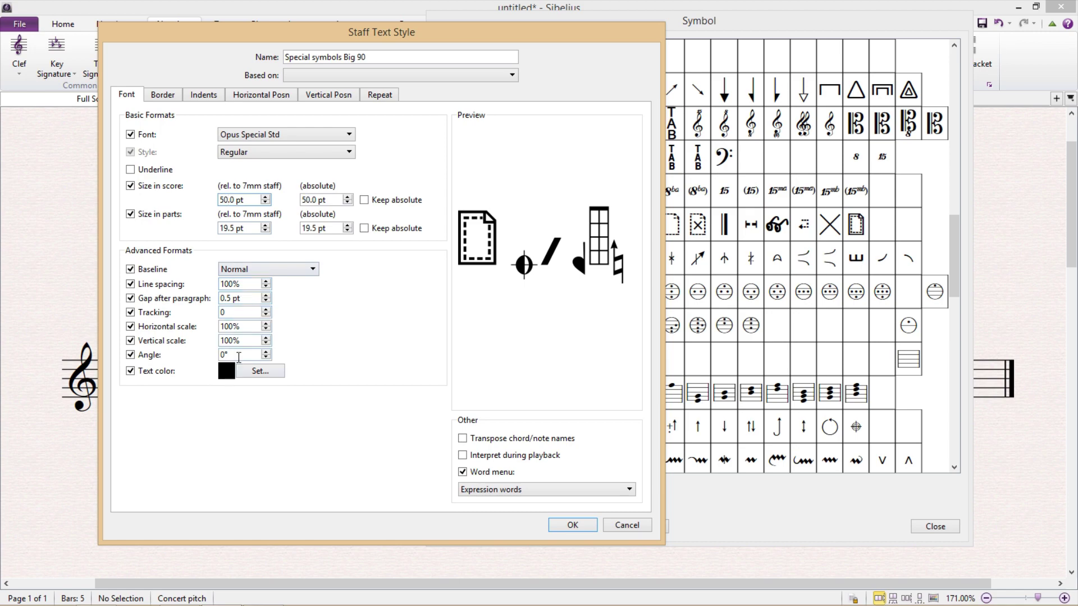
pyautogui.click(238, 355)
pyautogui.write('9')
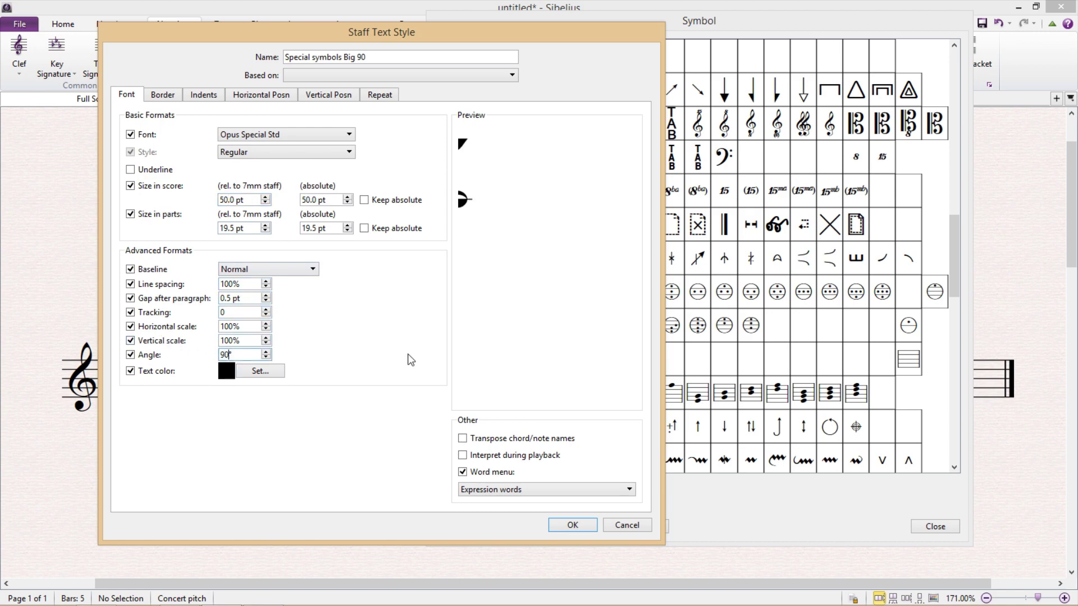
pyautogui.click(571, 525)
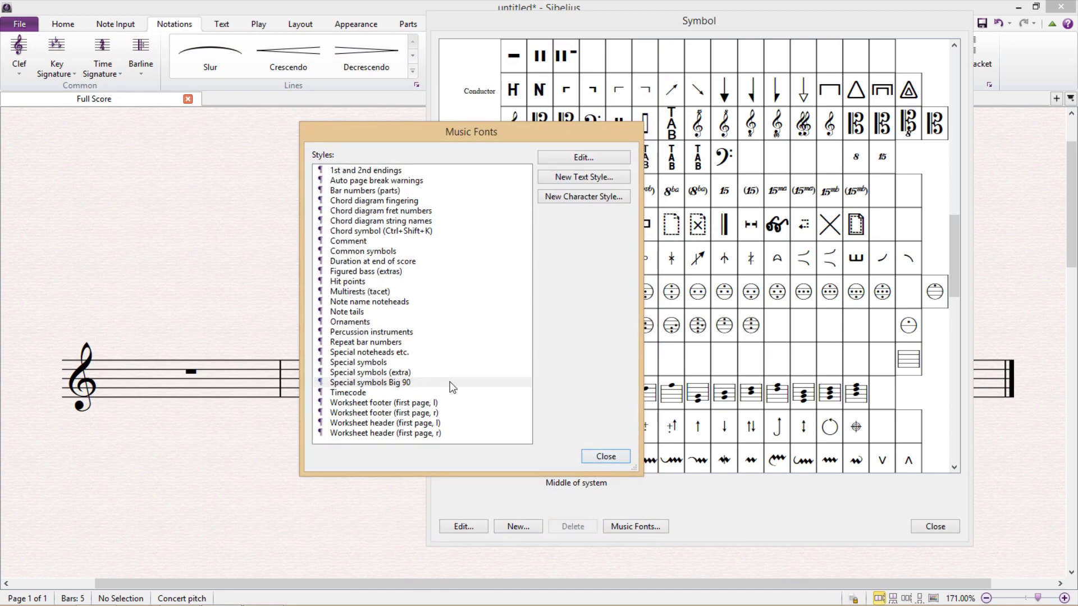
# Start a new symbol using the Special symbols Big 90 music font and view its characters.
pyautogui.click(605, 457)
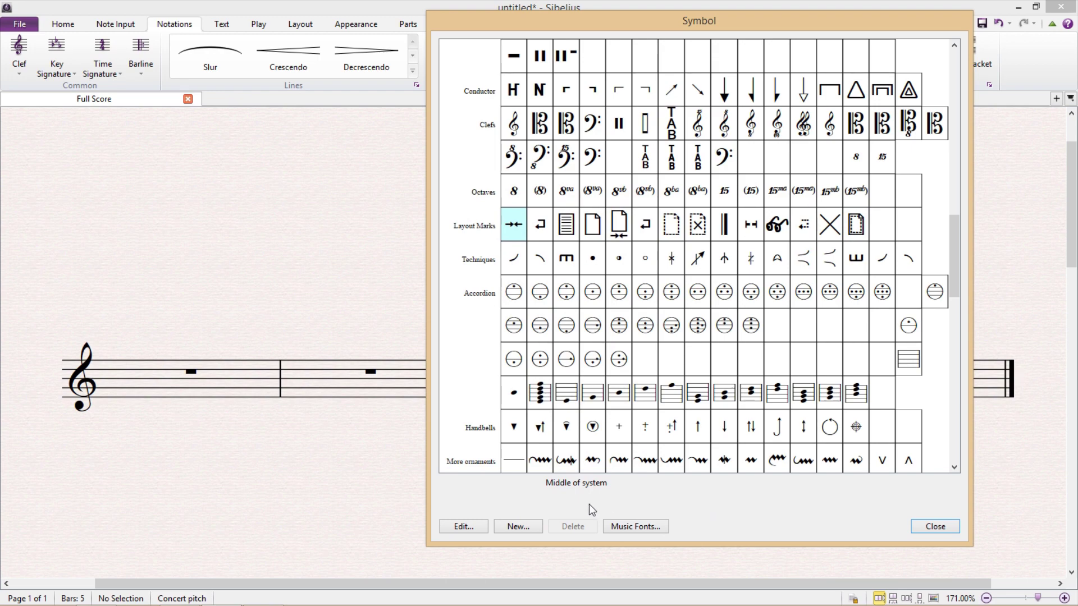
pyautogui.click(528, 528)
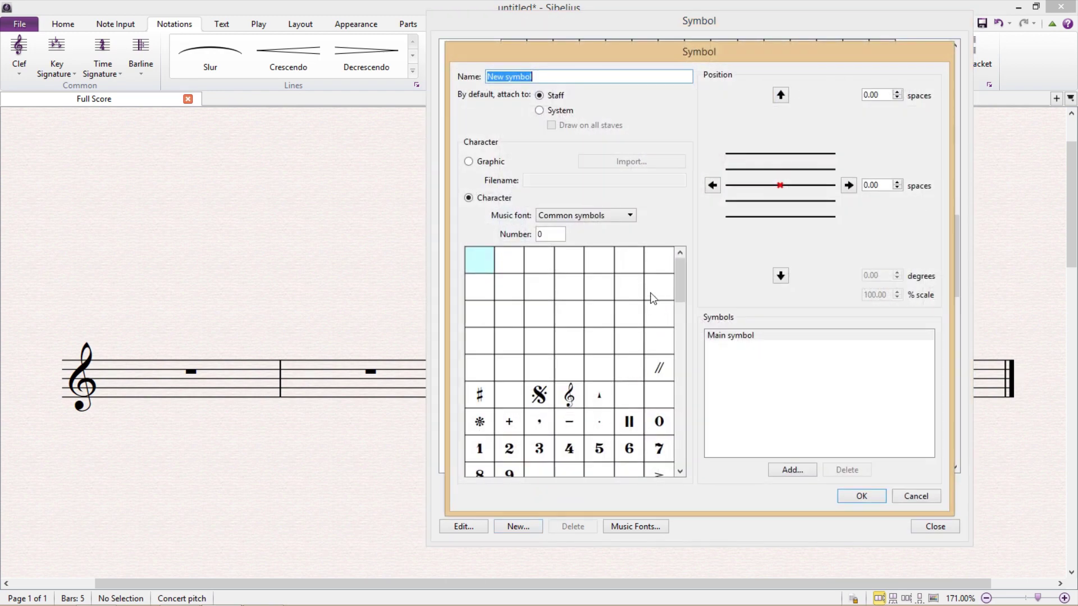
pyautogui.click(631, 218)
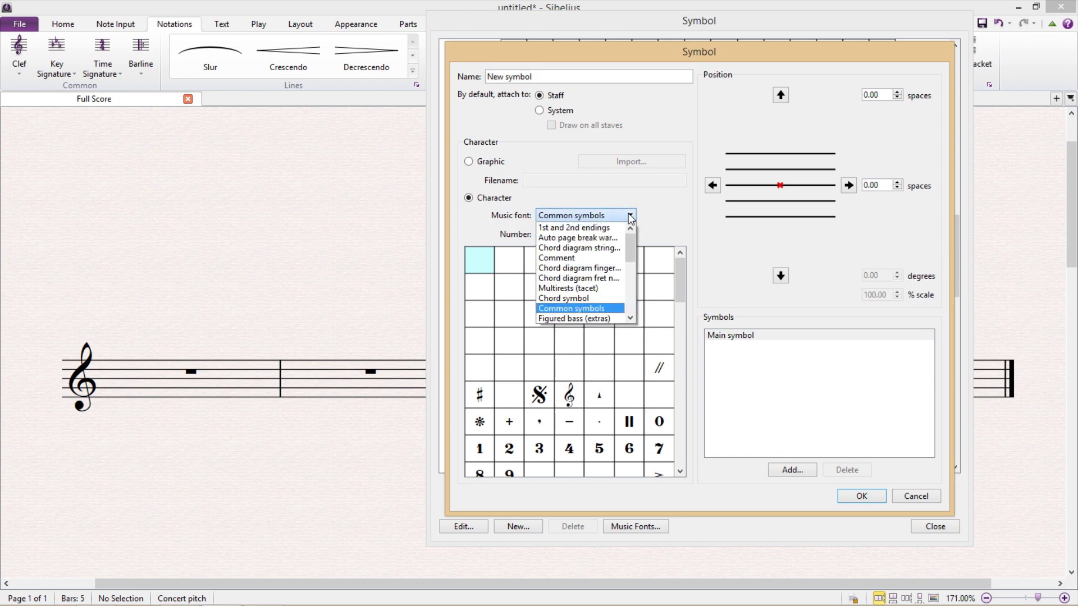
pyautogui.scroll(-5, 600, 247)
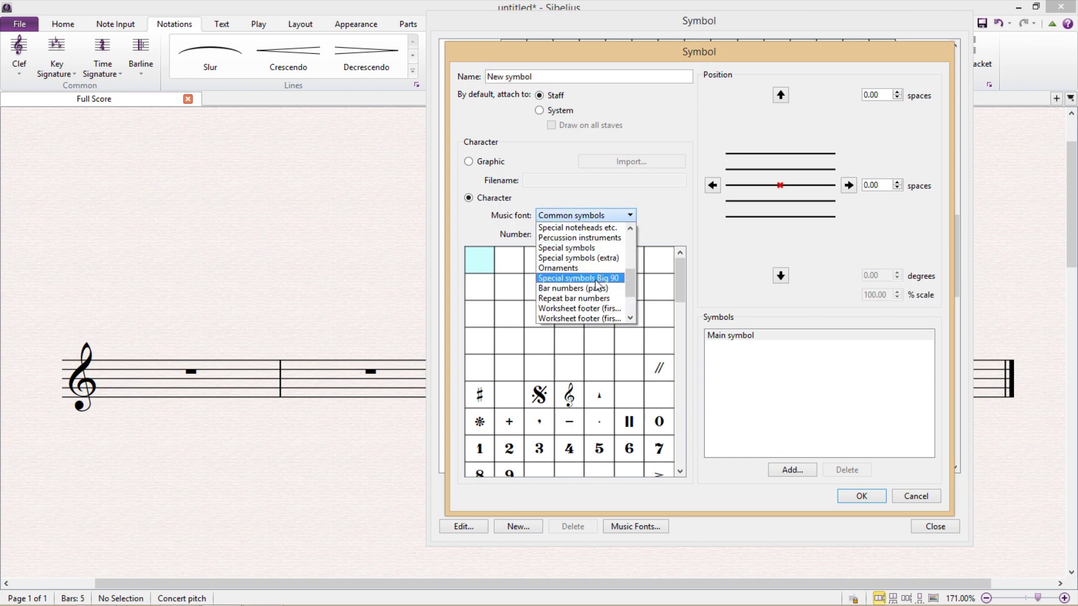
pyautogui.click(598, 279)
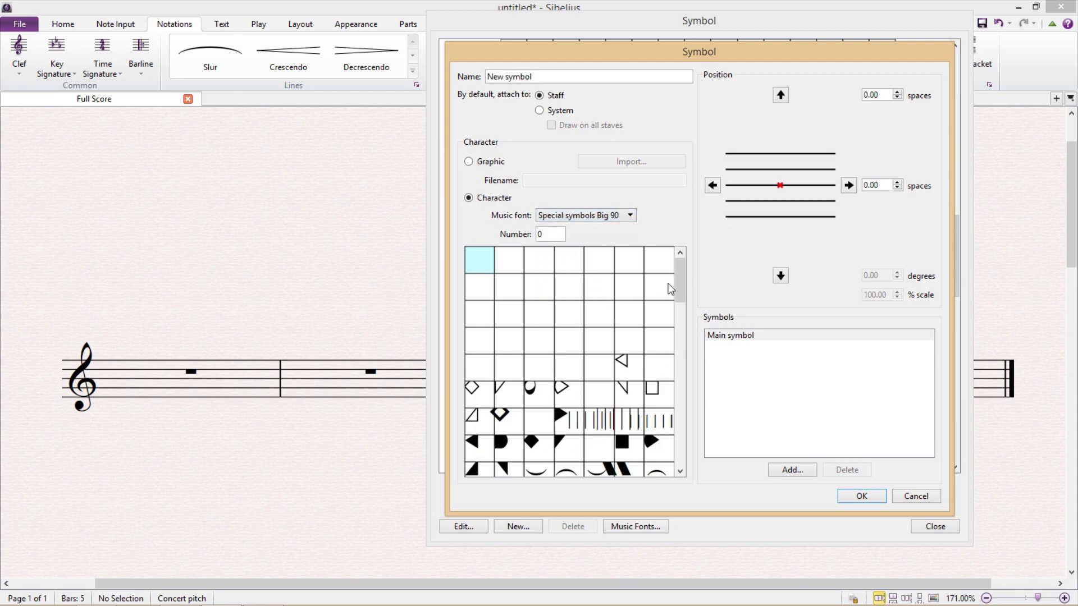
pyautogui.moveTo(679, 273); pyautogui.dragTo(679, 392)
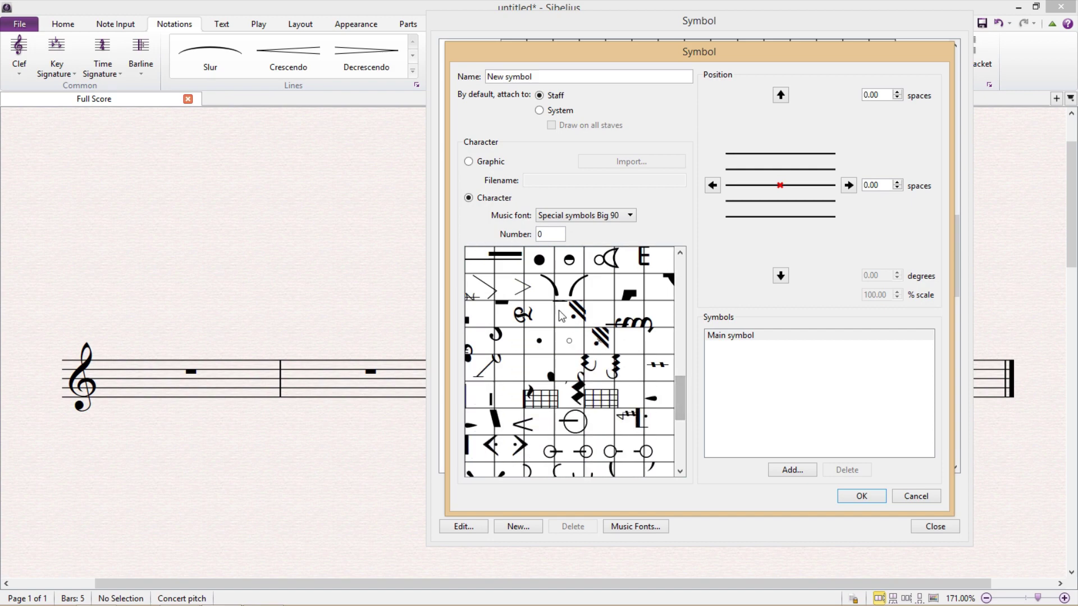
# Discard the unfinished symbol and check which character number Middle of system uses.
pyautogui.click(937, 499)
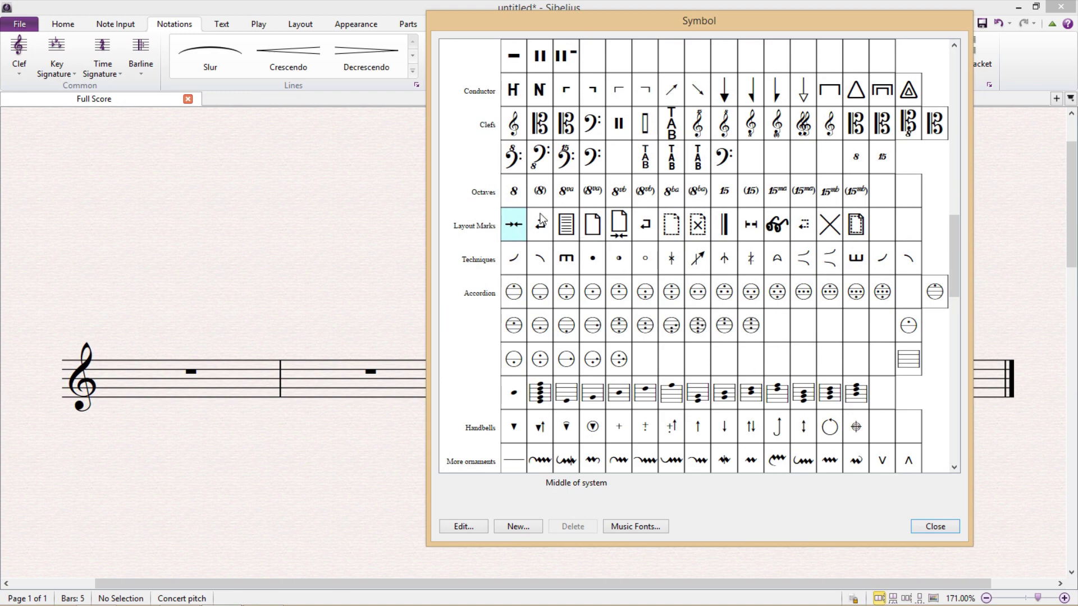
pyautogui.click(476, 525)
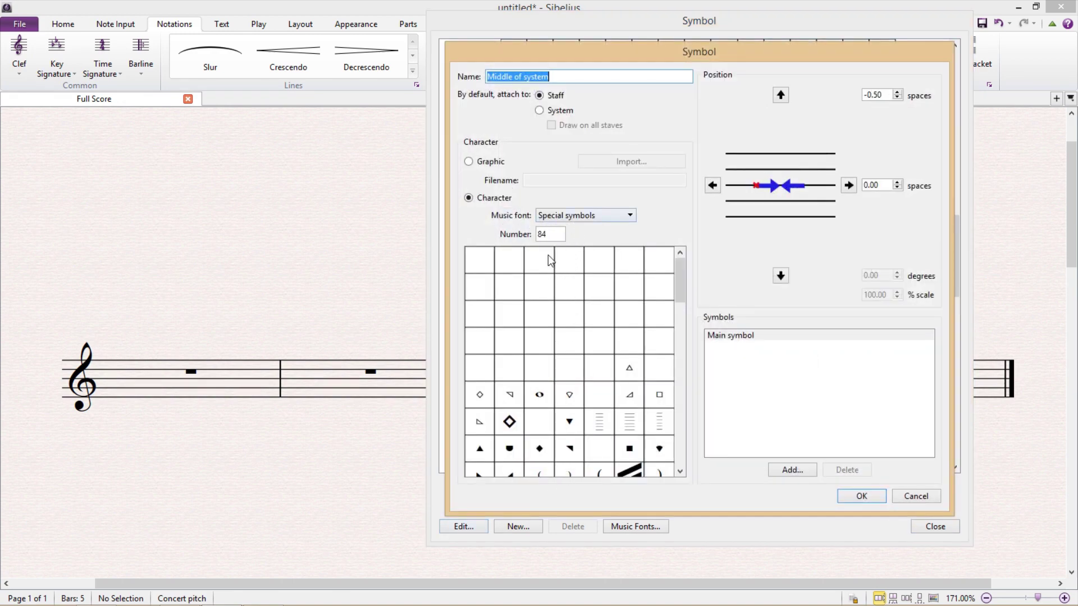
pyautogui.doubleClick(551, 236)
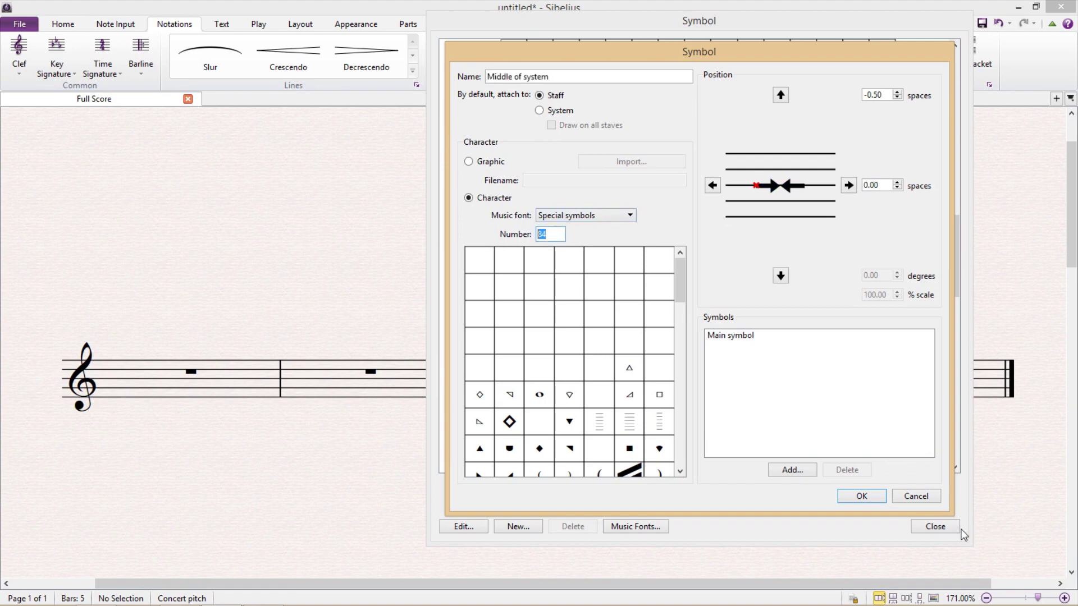
pyautogui.click(915, 496)
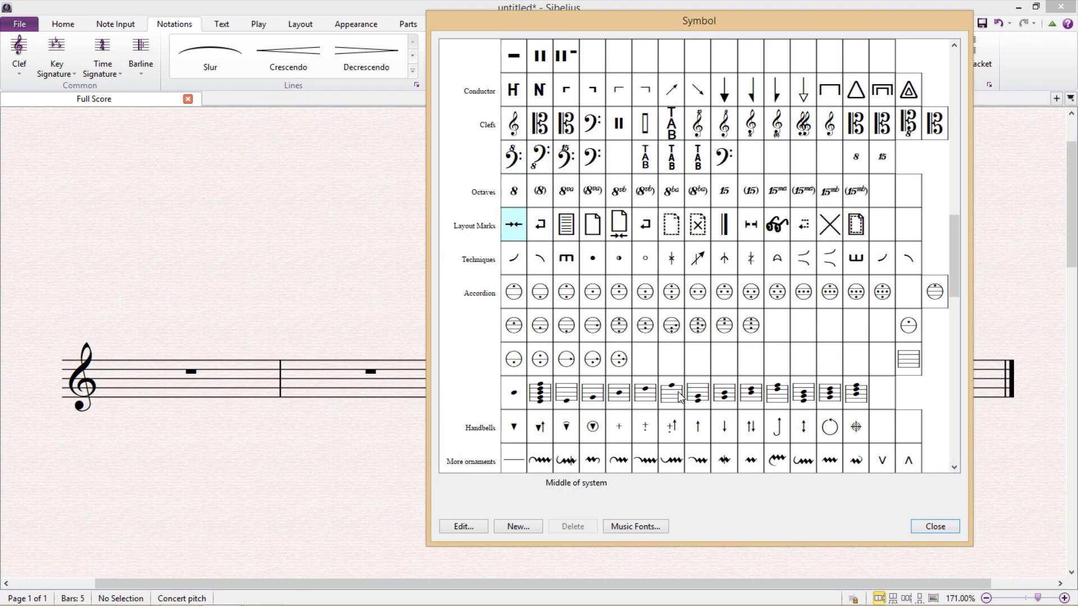
# Create a symbol from Special symbols Big 90 character 84, offset 0.56 spaces right.
pyautogui.click(533, 528)
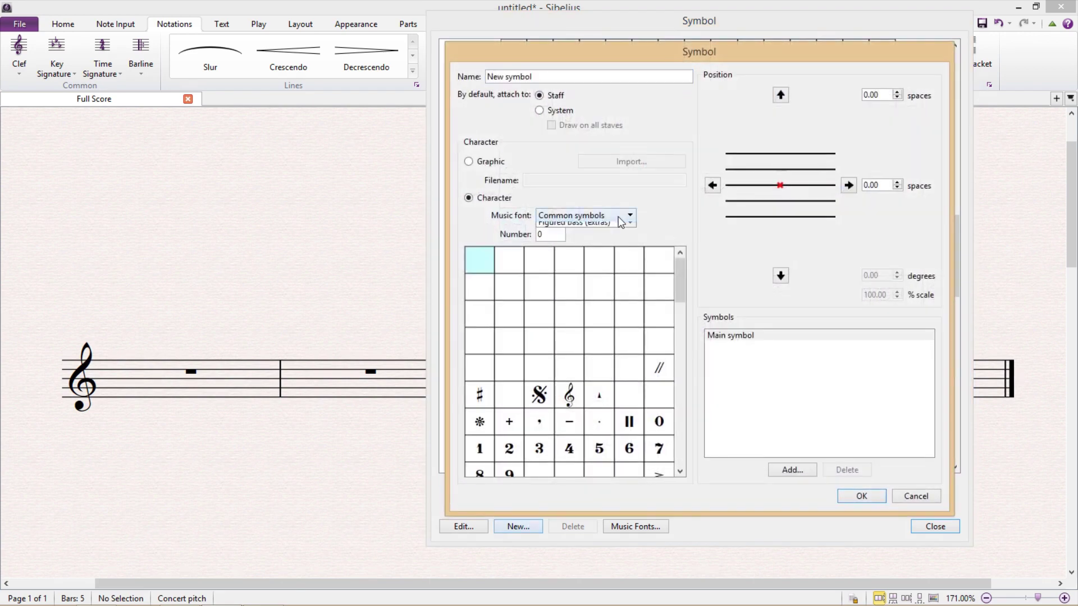
pyautogui.click(585, 215)
pyautogui.scroll(-3, 600, 279)
pyautogui.click(600, 308)
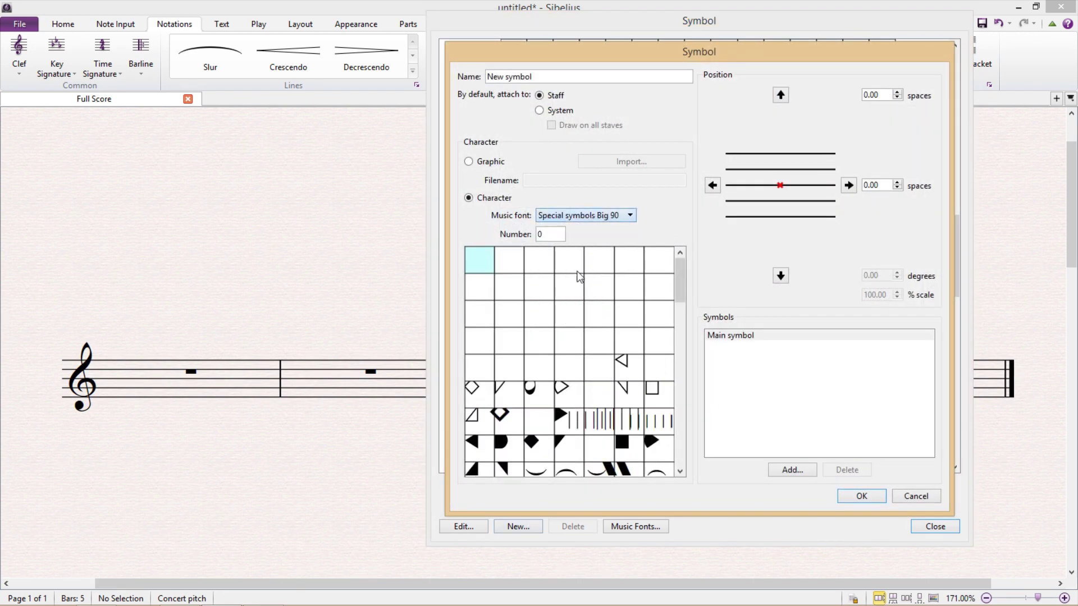
pyautogui.doubleClick(560, 235)
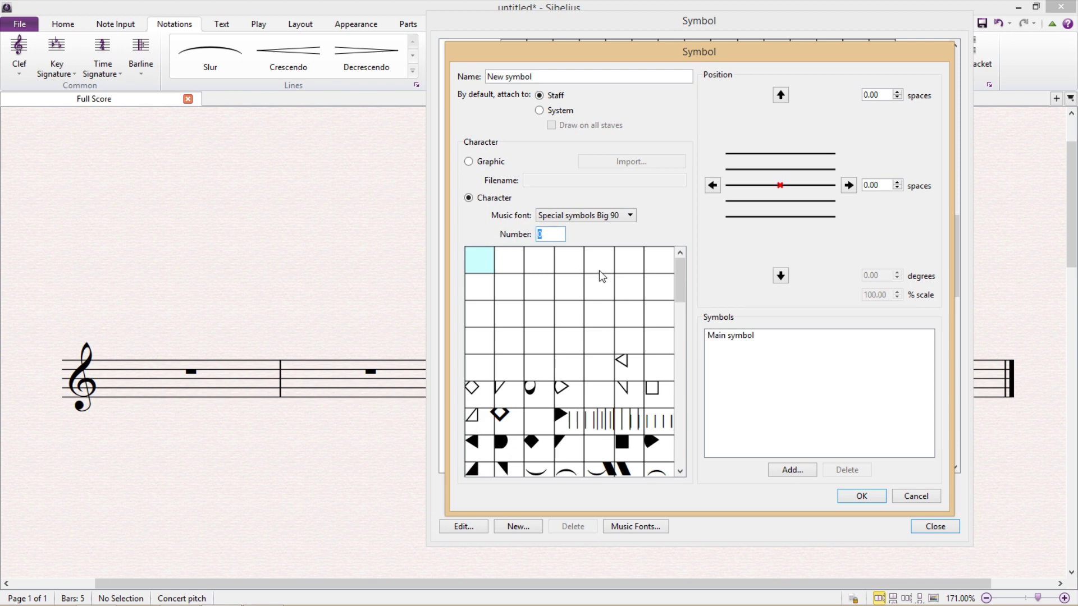
pyautogui.write('84')
pyautogui.click(799, 401)
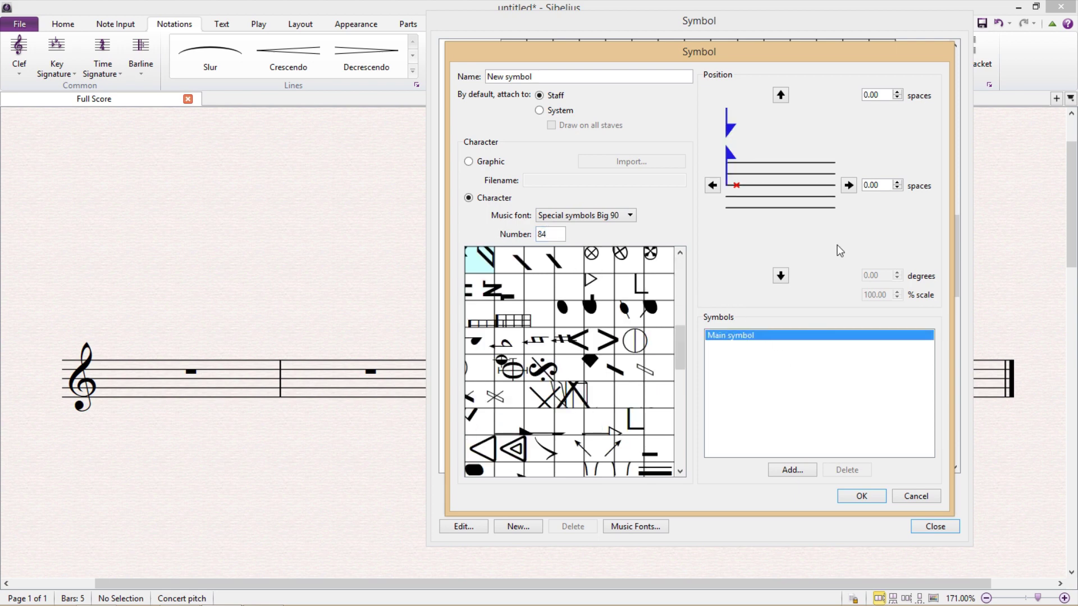
pyautogui.moveTo(848, 185); pyautogui.dragTo(851, 185)
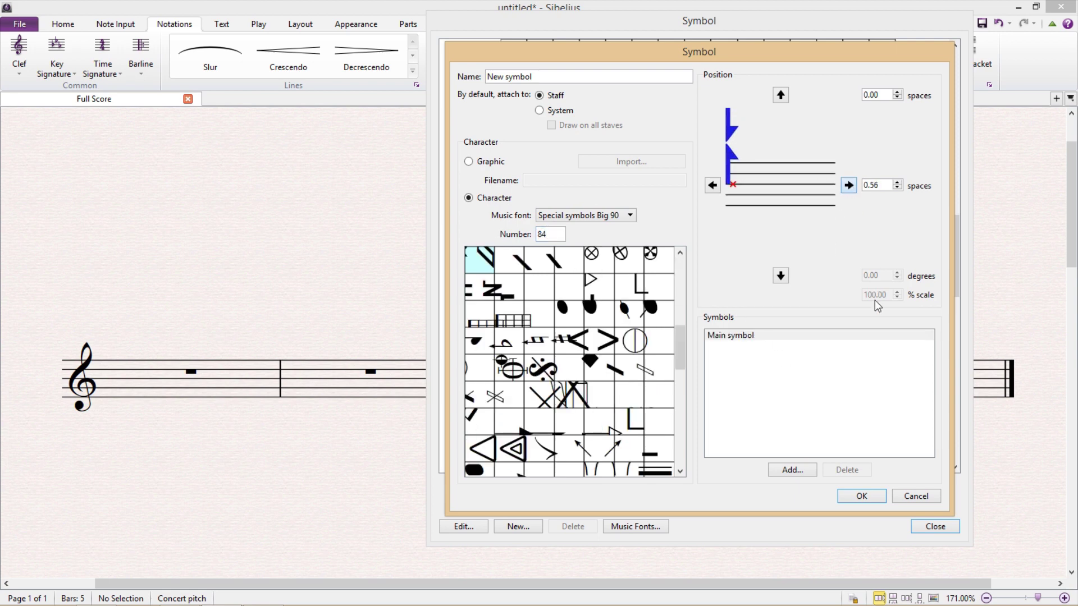
pyautogui.click(861, 496)
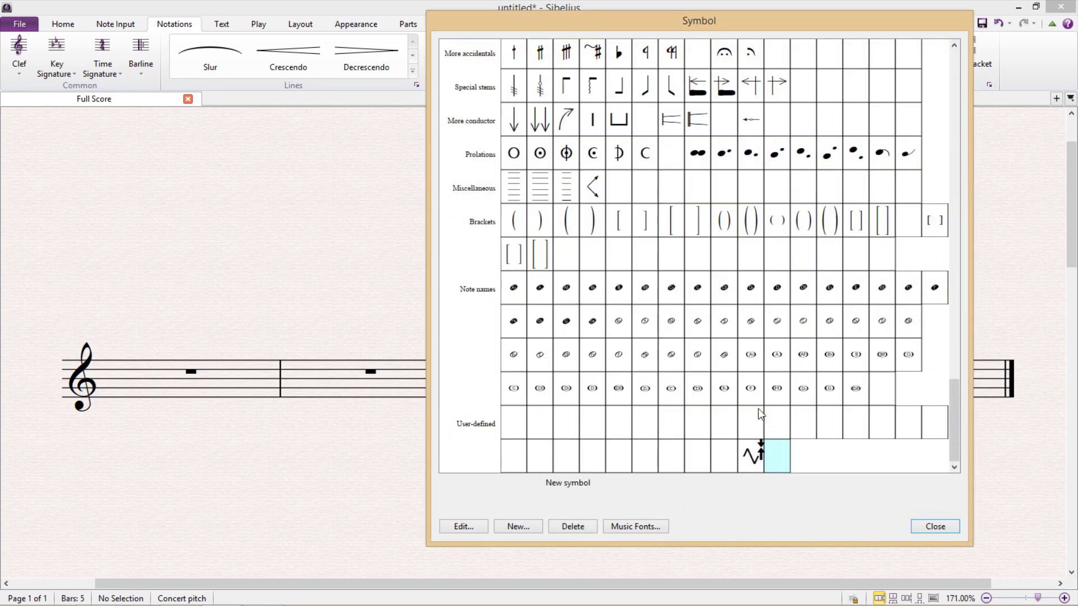
# Pick the new rotated Big 90 arrow symbol from the symbol library and place it above bar 4.
pyautogui.click(927, 525)
pyautogui.click(557, 71)
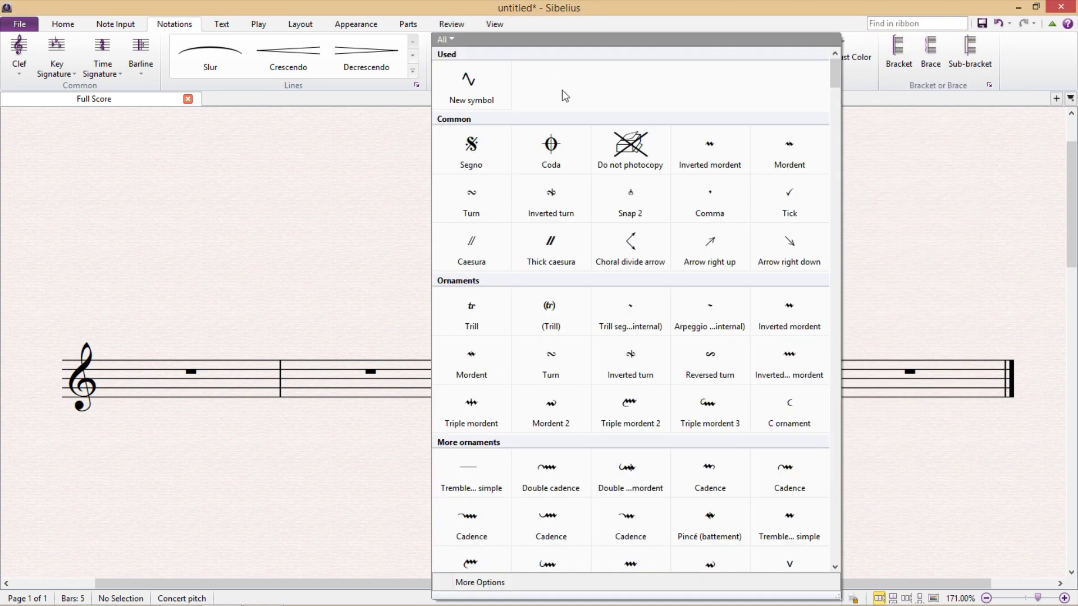
pyautogui.click(510, 581)
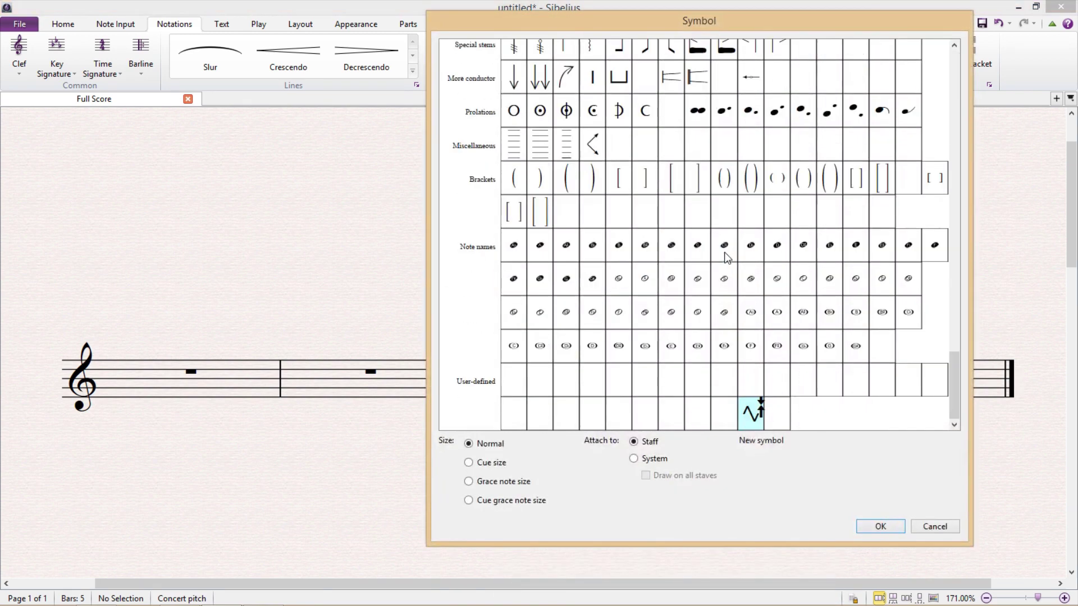
pyautogui.click(879, 526)
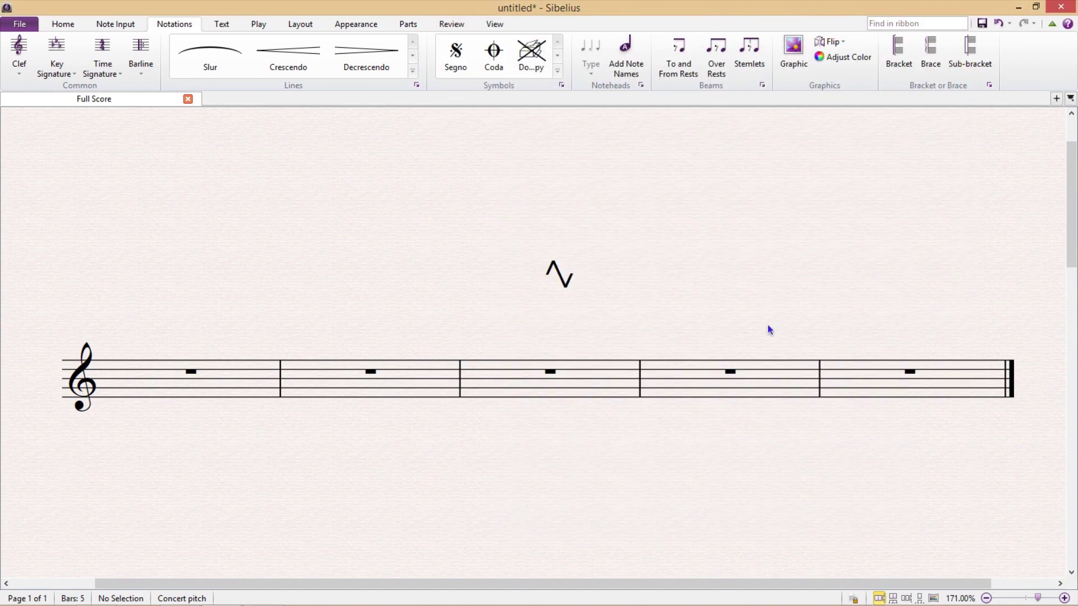
pyautogui.click(702, 278)
pyautogui.click(846, 325)
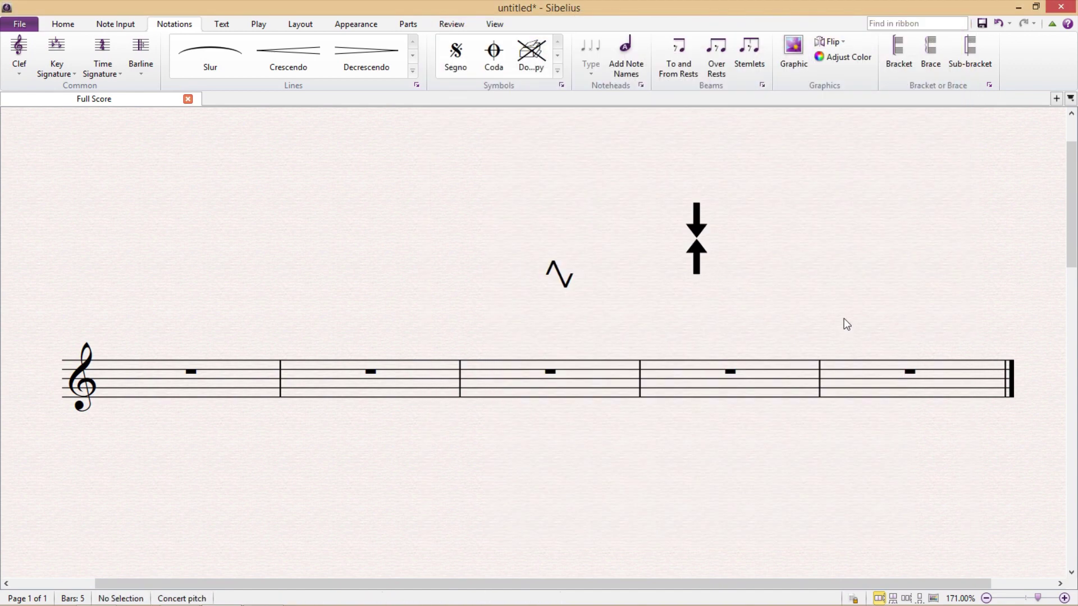